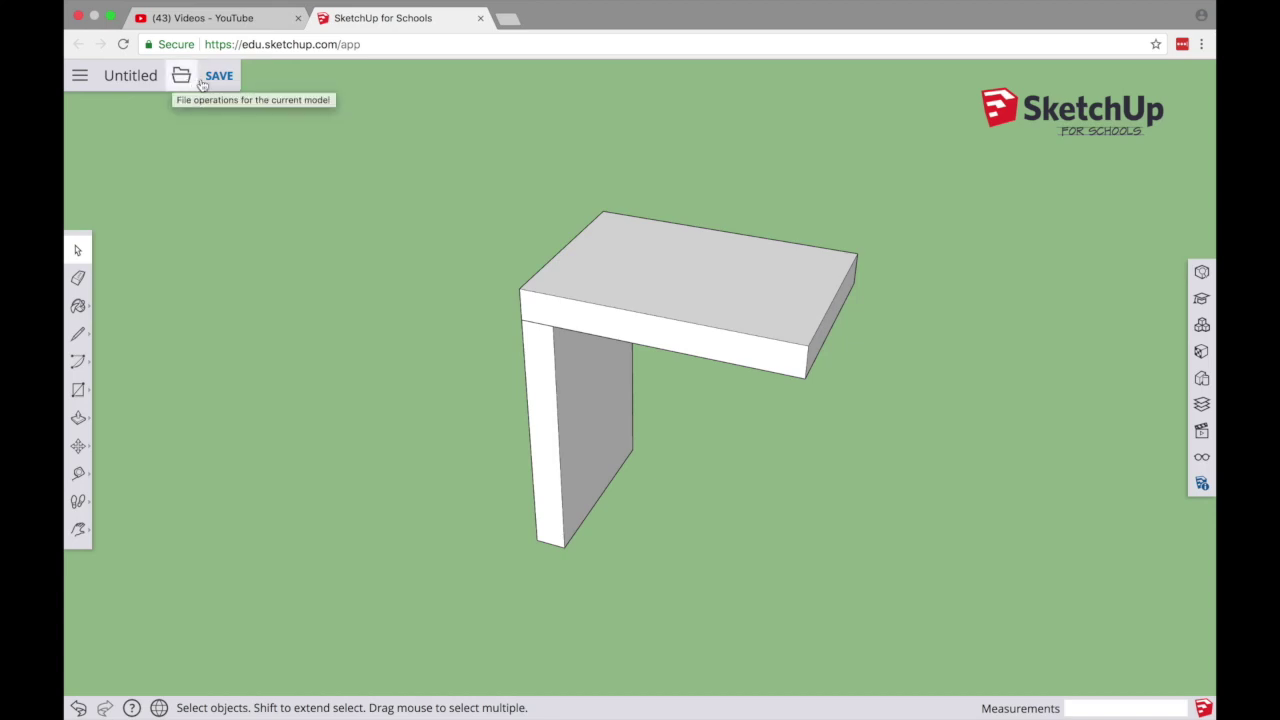
Start a new model from Simple Template - Millimeters, declining to save the old model
{"action": "left_click", "coordinate": [86, 80]}
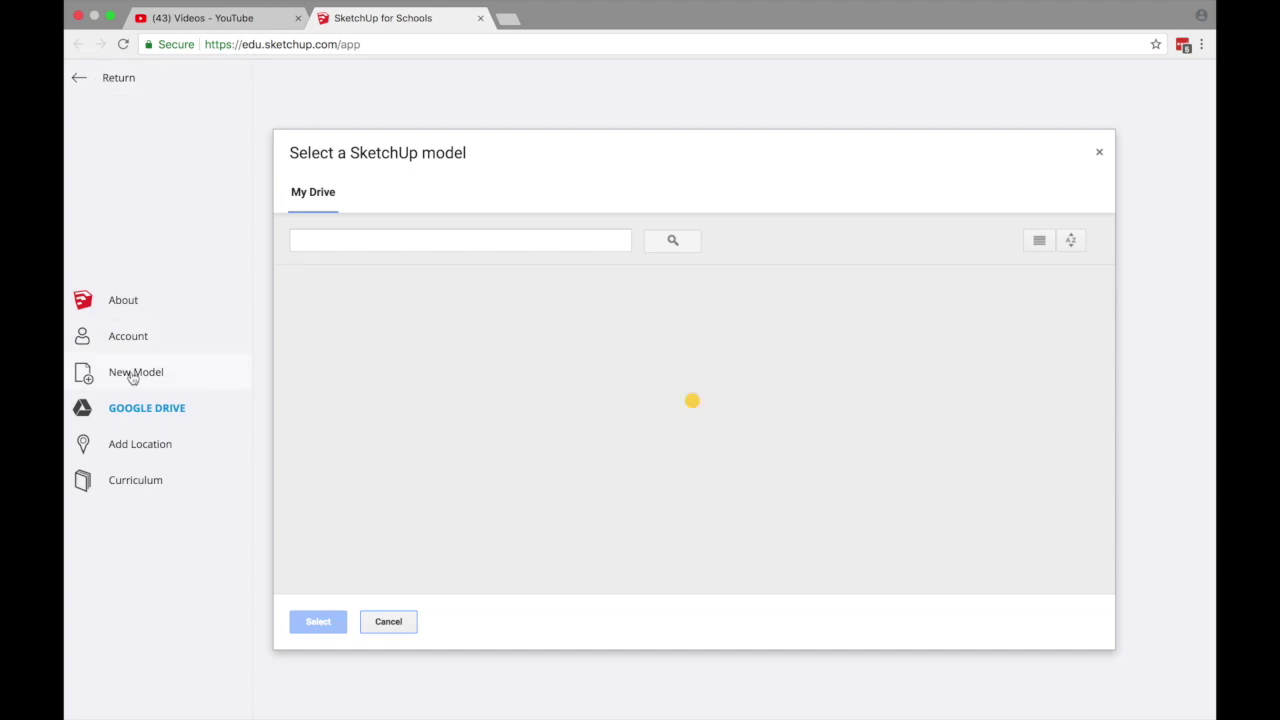
{"action": "left_click", "coordinate": [133, 376]}
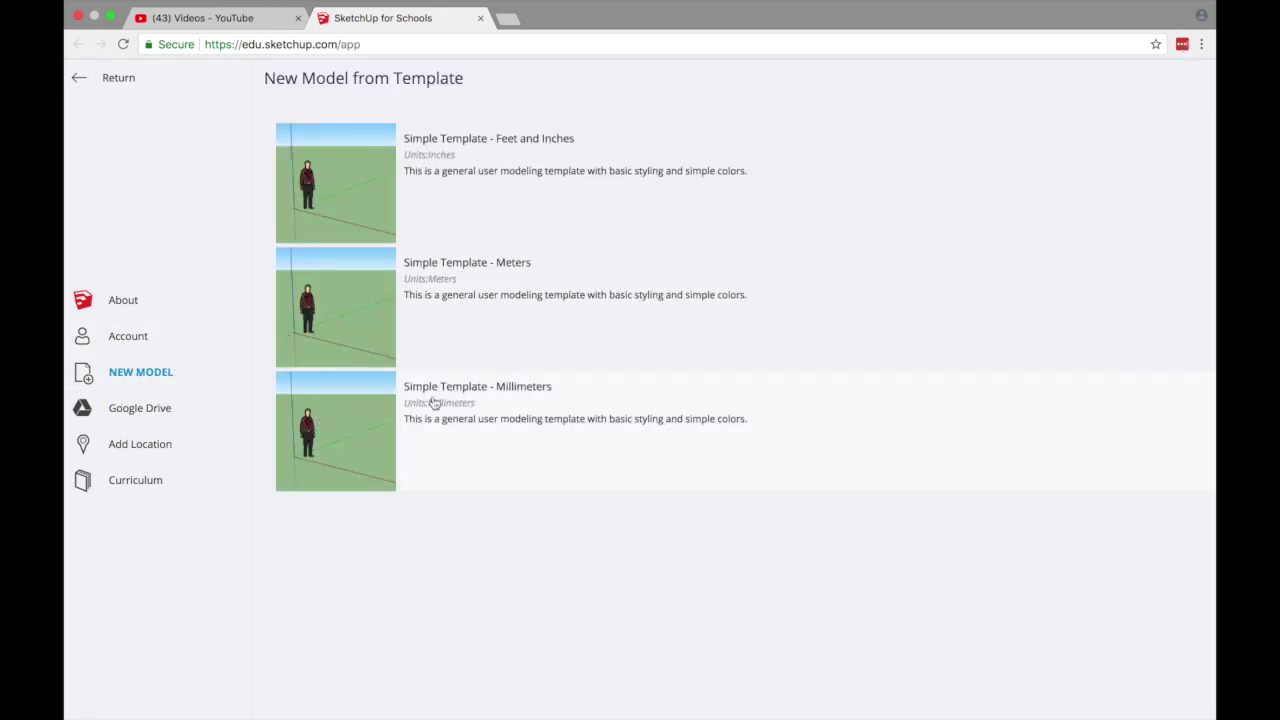
{"action": "left_click", "coordinate": [378, 426]}
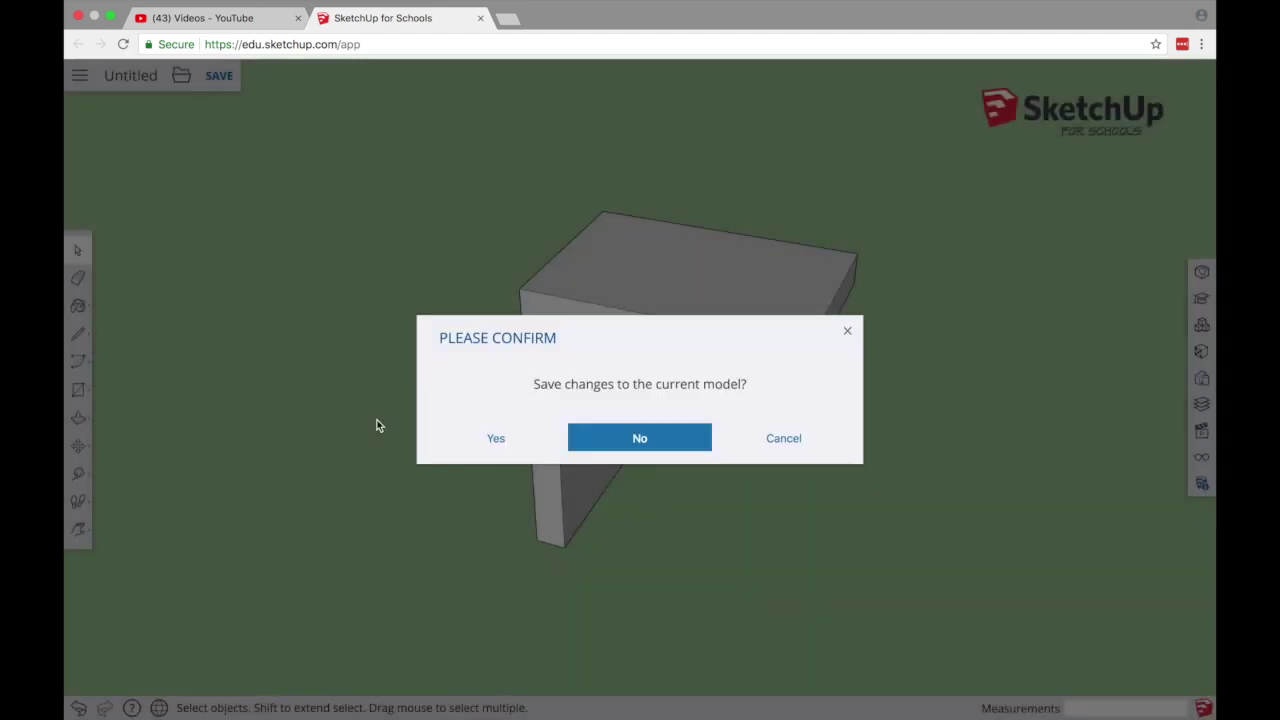
{"action": "left_click", "coordinate": [598, 439]}
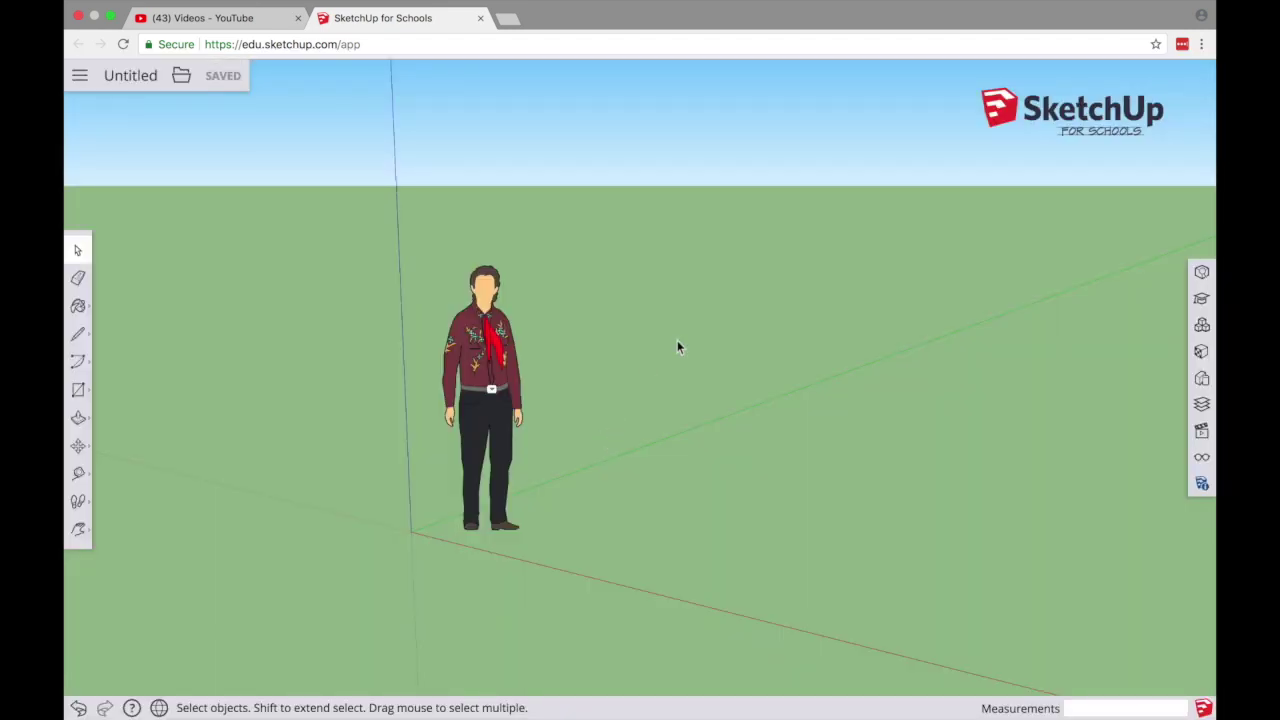
Erase the default standing person figure using its right-click menu
{"action": "left_click", "coordinate": [488, 370]}
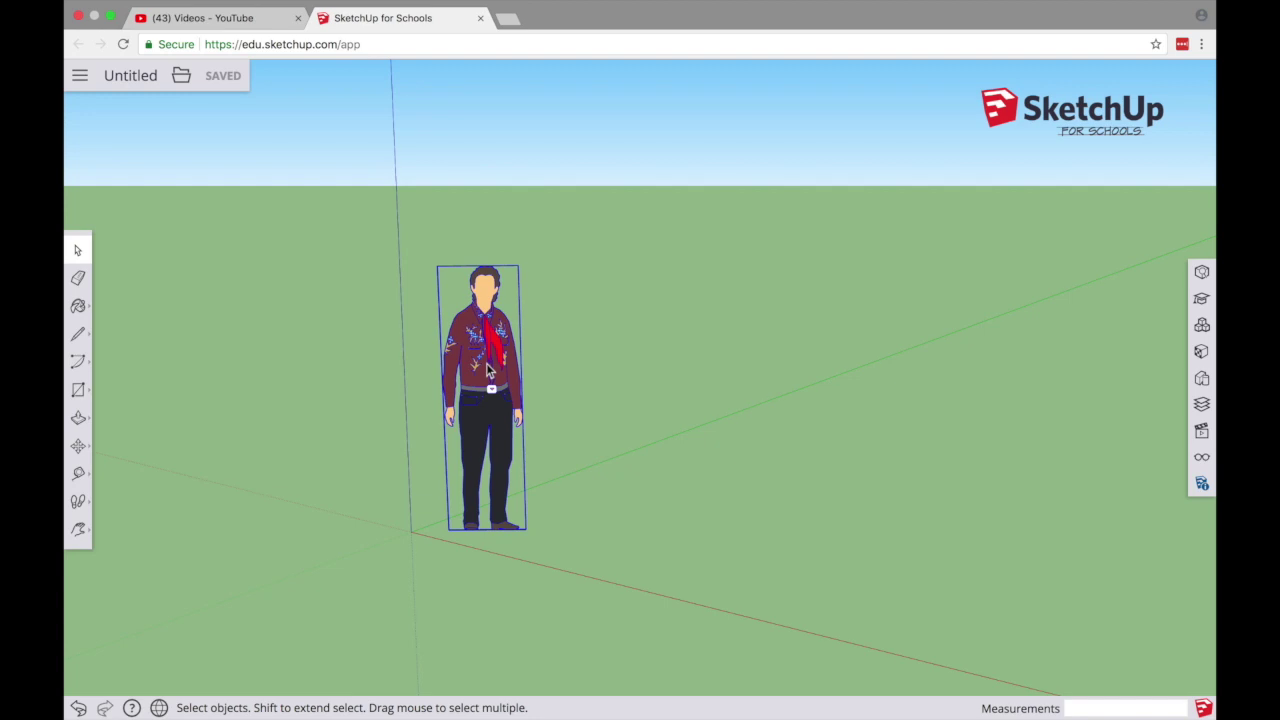
{"action": "right_click", "coordinate": [488, 368]}
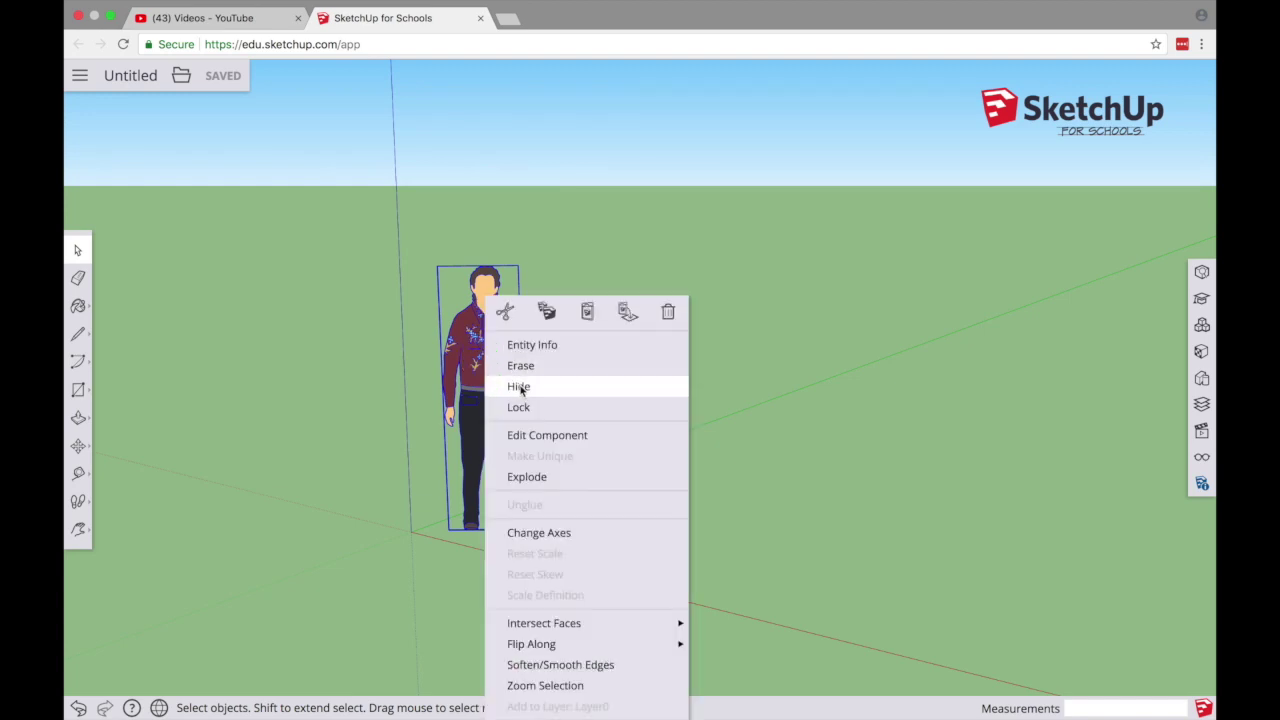
{"action": "left_click", "coordinate": [522, 370]}
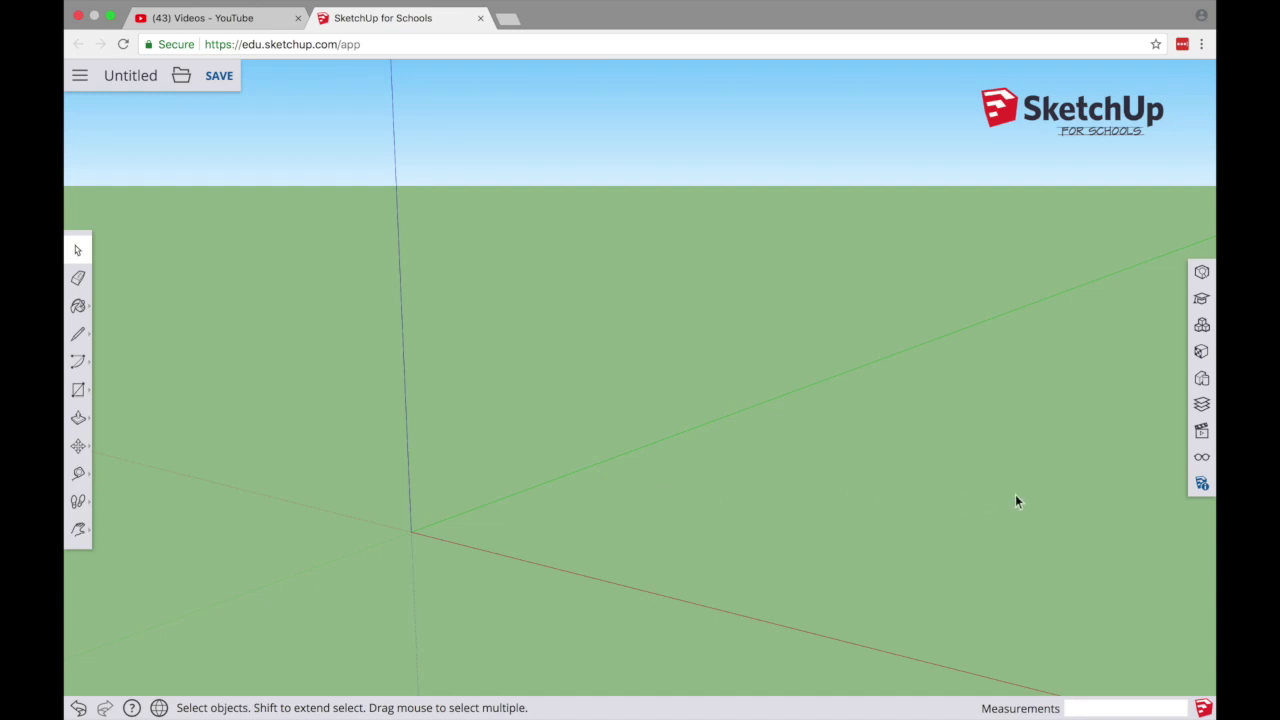
{"action": "left_click", "coordinate": [1202, 485]}
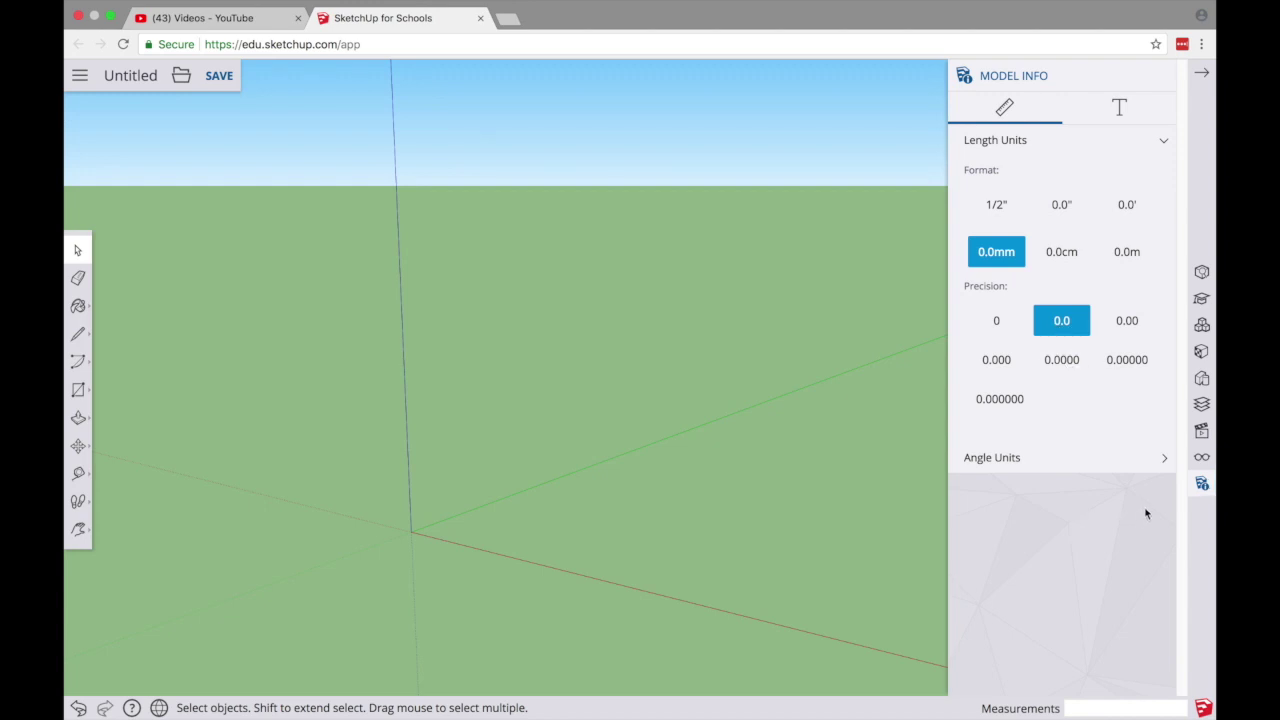
{"action": "left_click", "coordinate": [997, 205]}
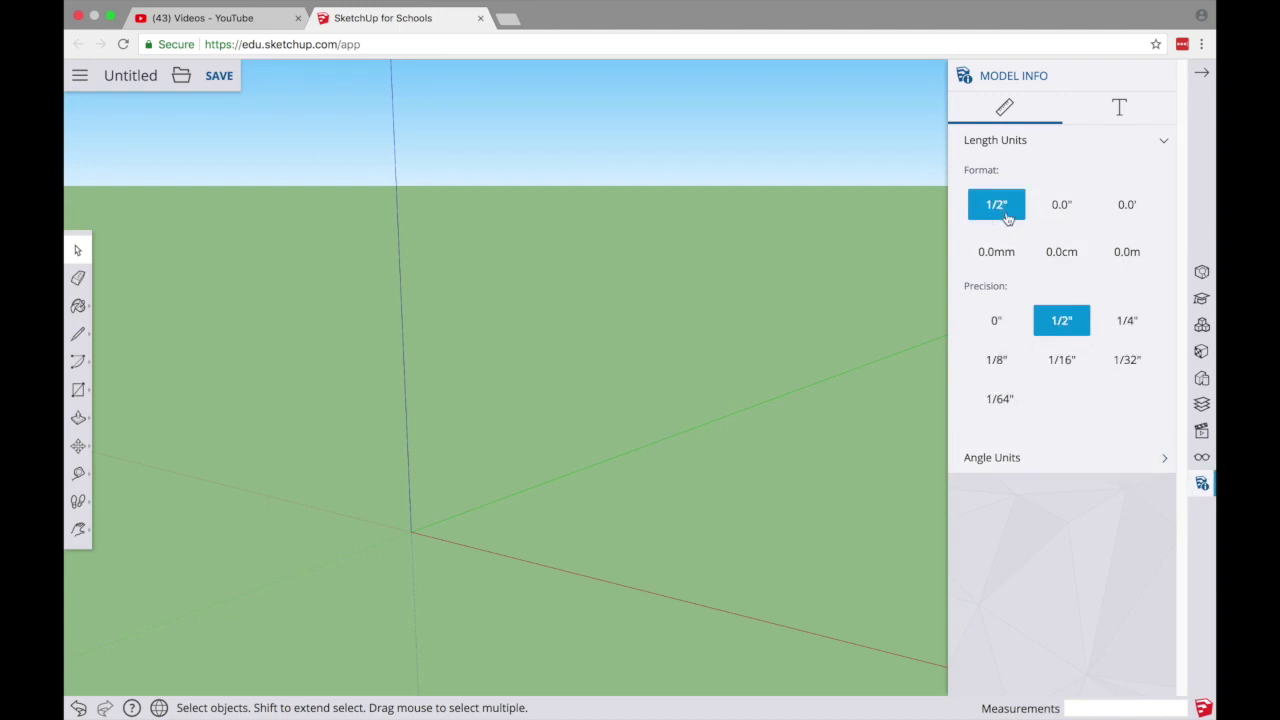
{"action": "left_click", "coordinate": [1000, 262]}
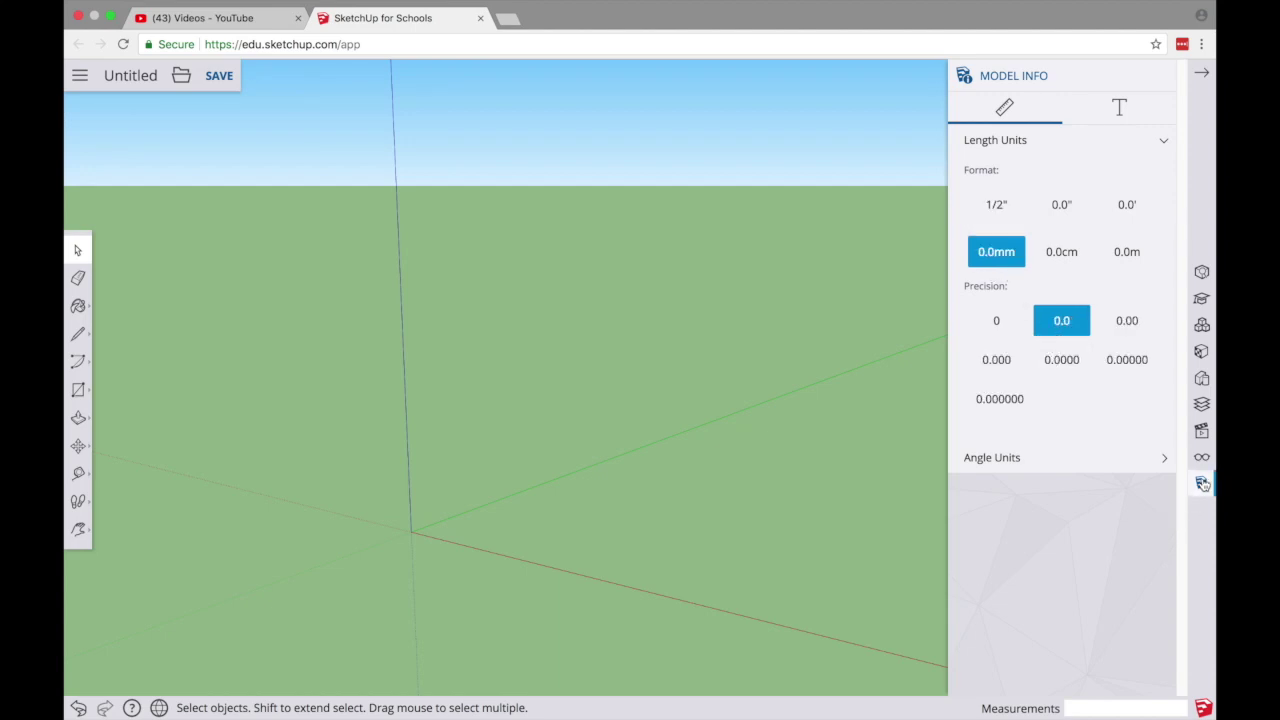
{"action": "left_click", "coordinate": [1206, 76]}
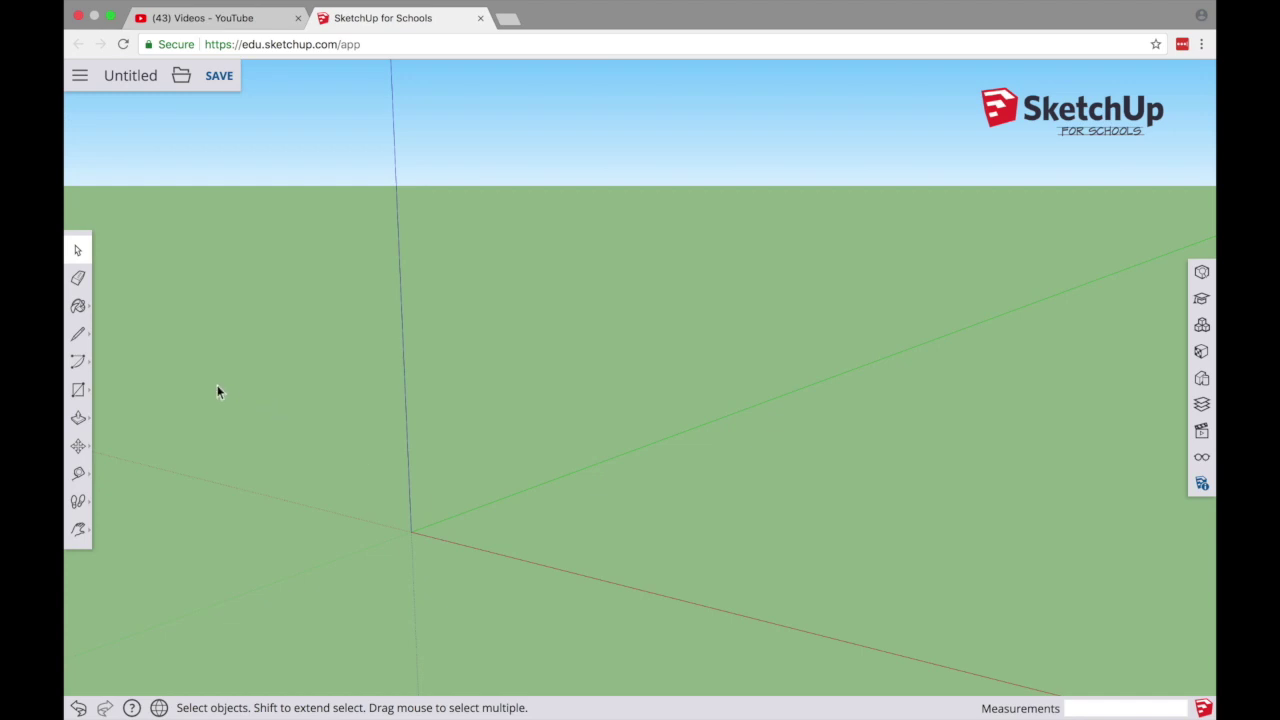
Draw a ground rectangle from near the origin, roughly 1037.69 mm by 515.41 mm
{"action": "left_click", "coordinate": [82, 392]}
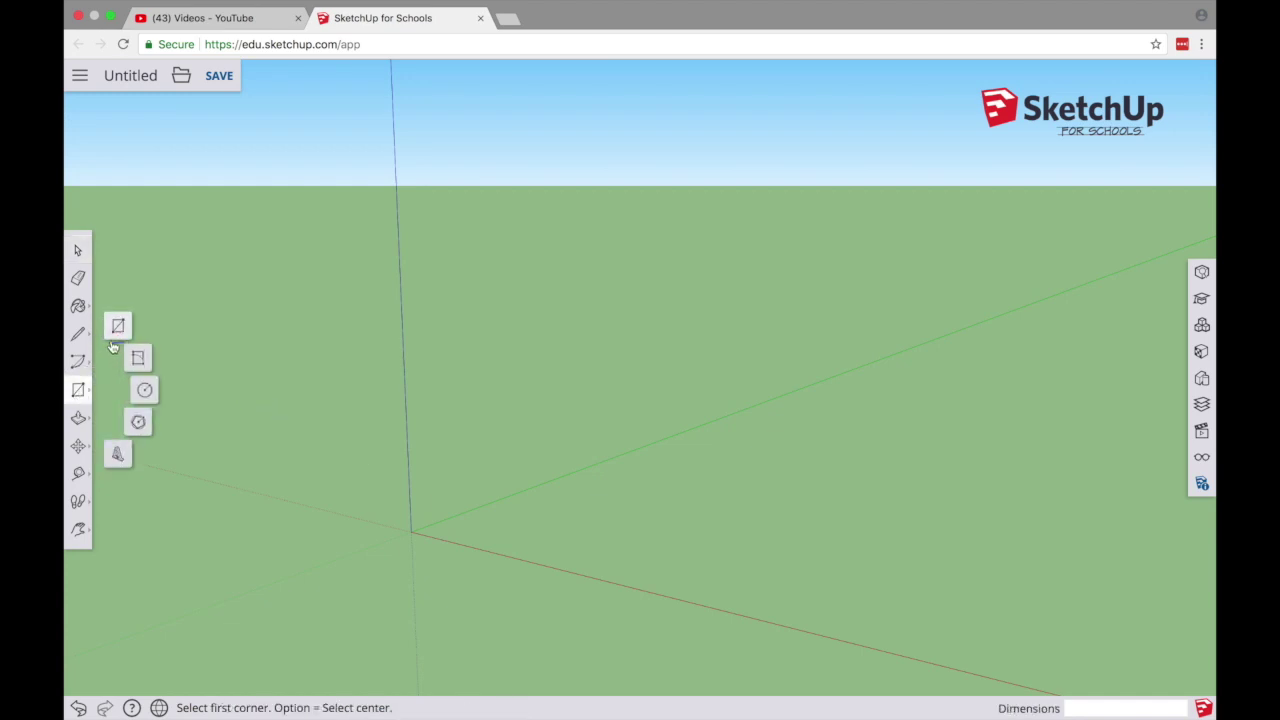
{"action": "left_click", "coordinate": [117, 326]}
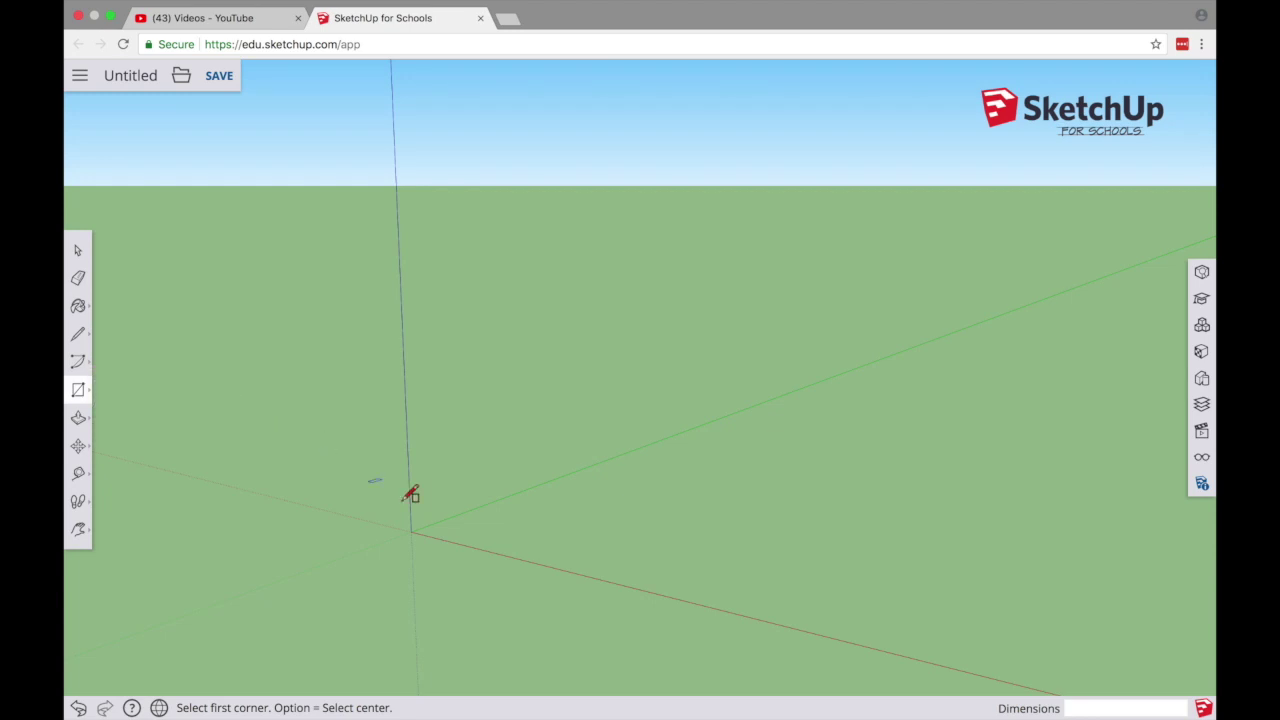
{"action": "left_click_drag", "start_coordinate": [515, 527], "coordinate": [562, 531]}
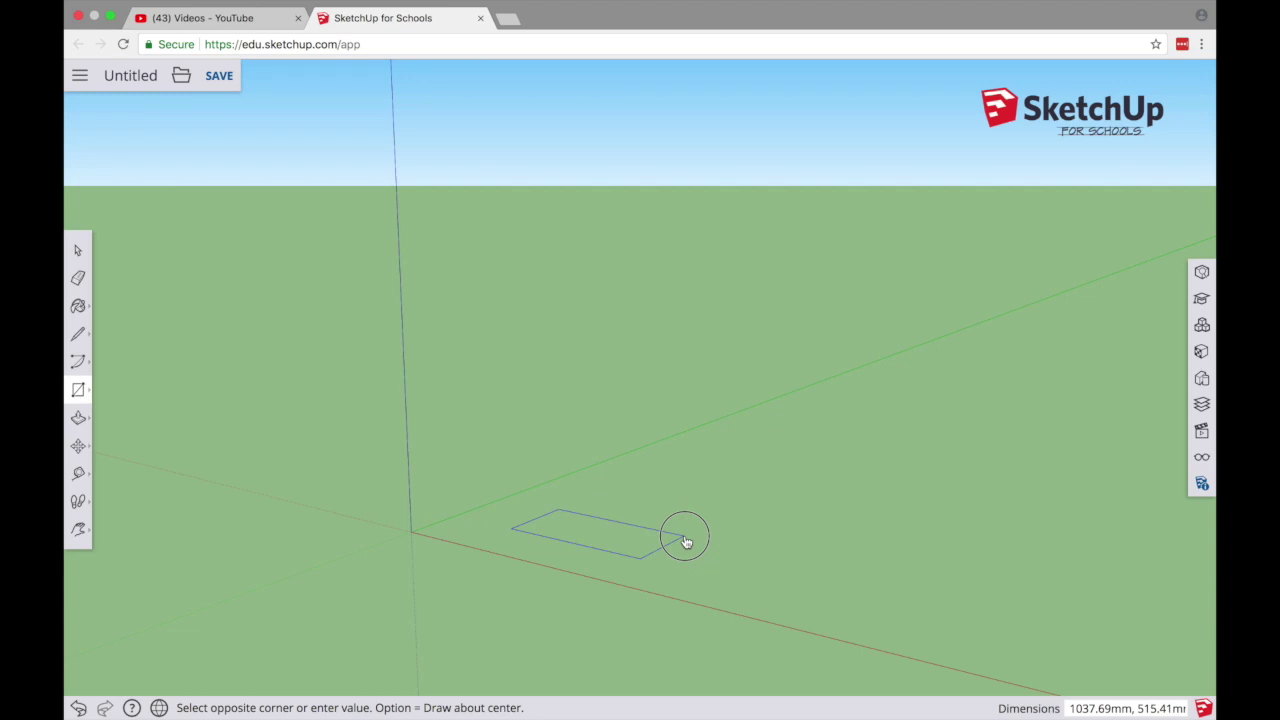
{"action": "left_click", "coordinate": [685, 540]}
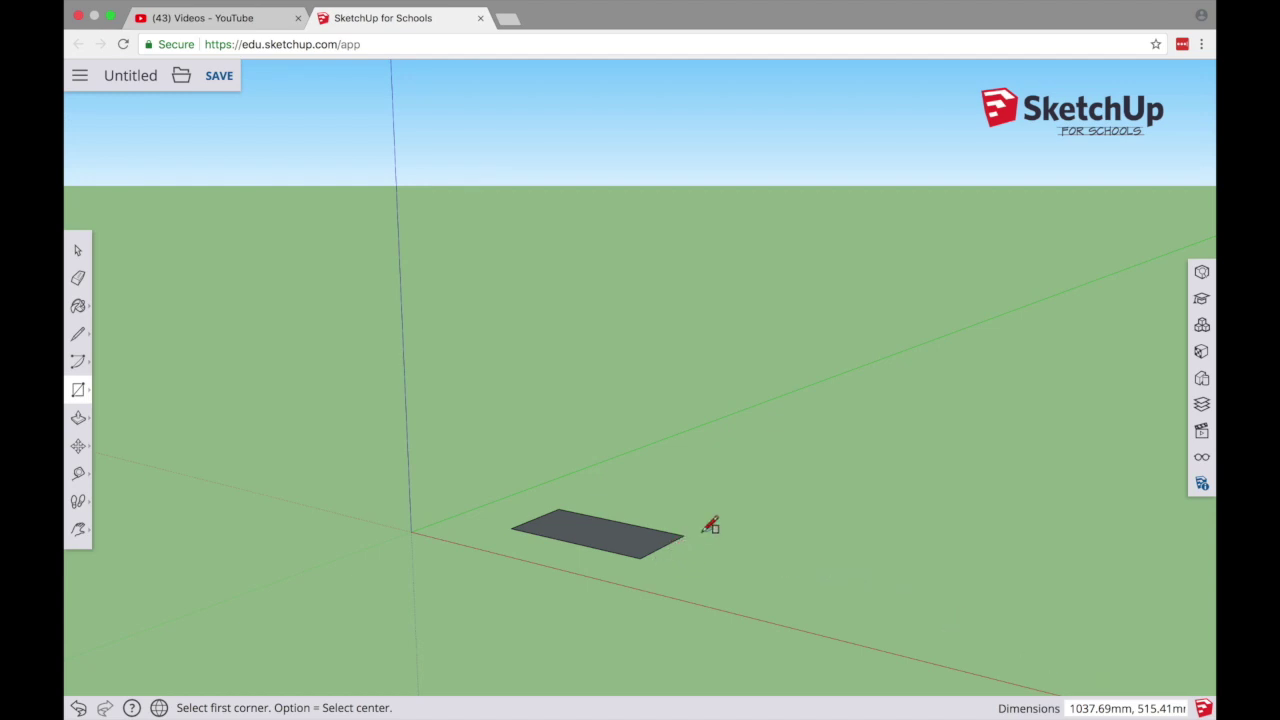
Enter 100,70 as the rectangle's dimensions
{"action": "type", "text": "100,70"}
Apply the 100 × 70 mm rectangle size and zoom in around it
{"action": "key", "text": "Return"}
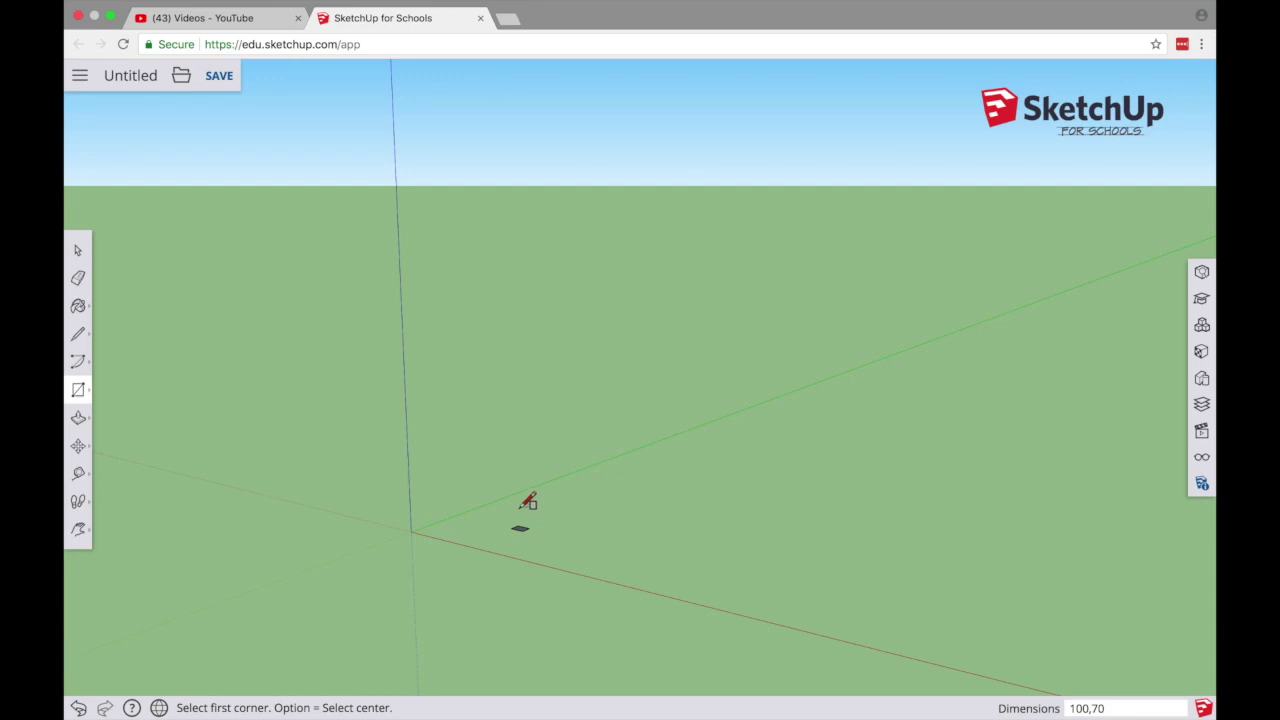
{"action": "scroll", "coordinate": [521, 526], "scroll_direction": "up", "scroll_amount": 3}
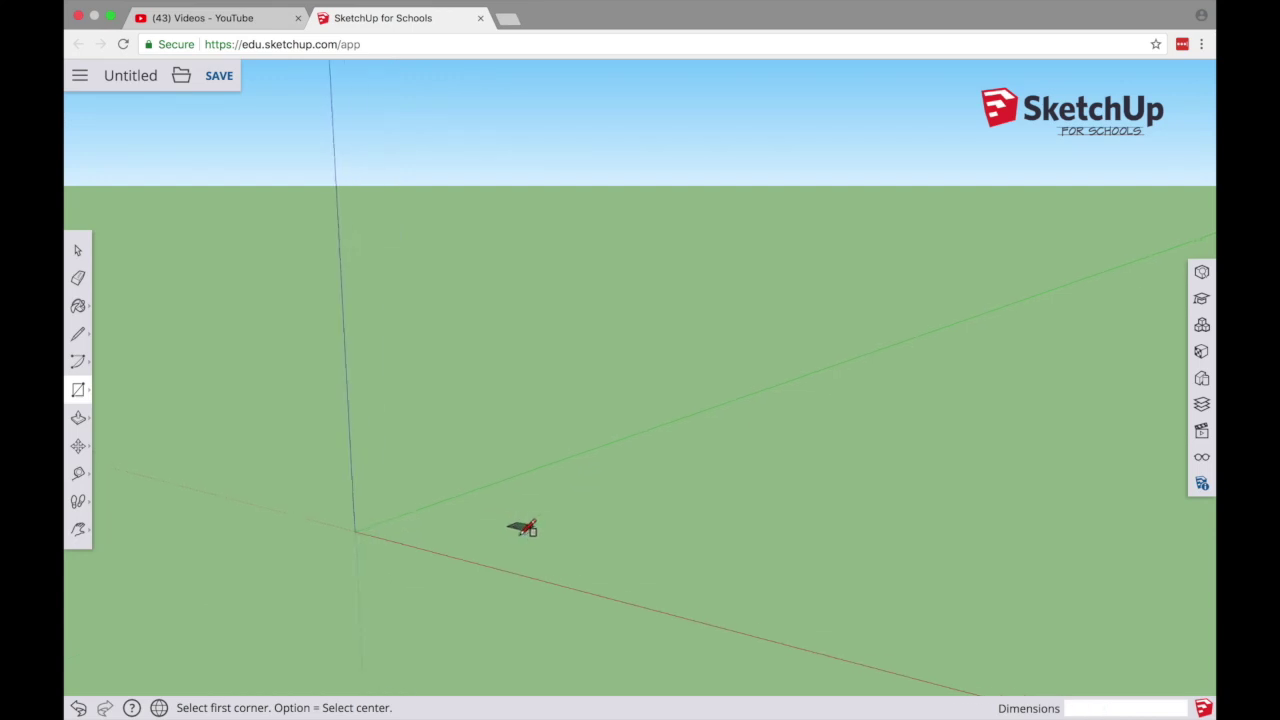
{"action": "scroll", "coordinate": [521, 526], "scroll_direction": "up", "scroll_amount": 3}
{"action": "scroll", "coordinate": [531, 503], "scroll_direction": "up", "scroll_amount": 3}
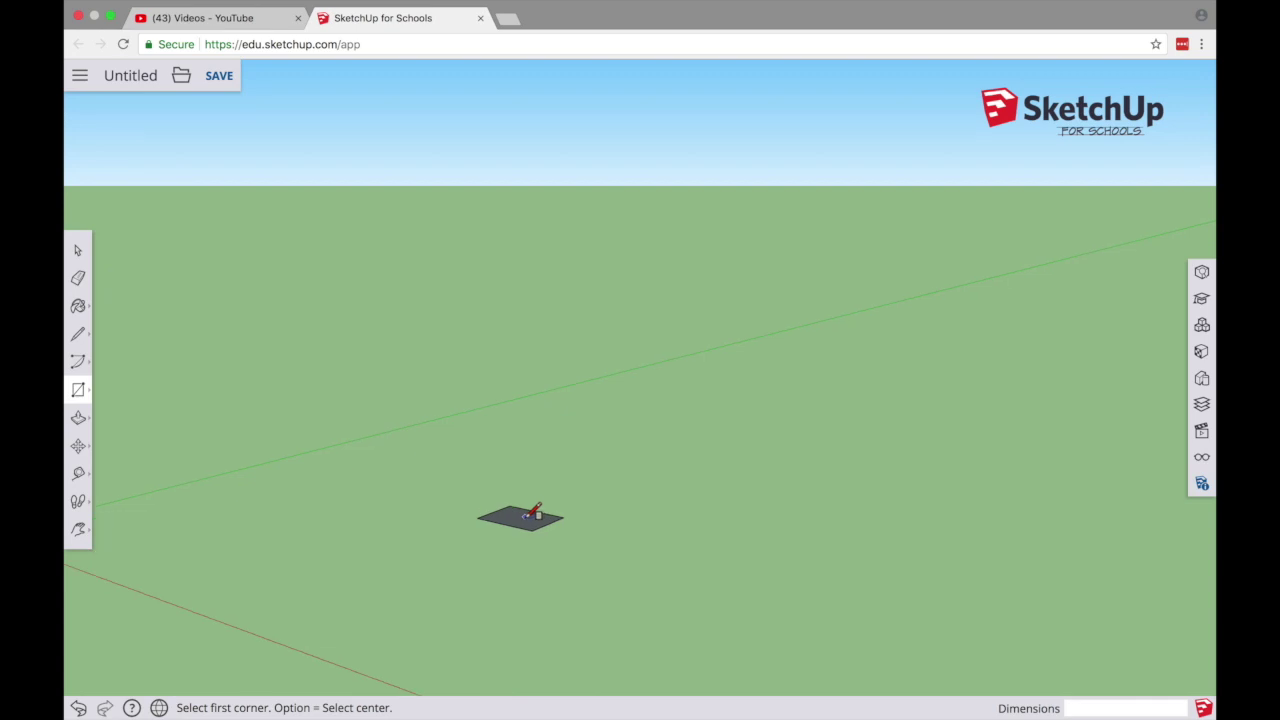
{"action": "scroll", "coordinate": [528, 505], "scroll_direction": "up", "scroll_amount": 2}
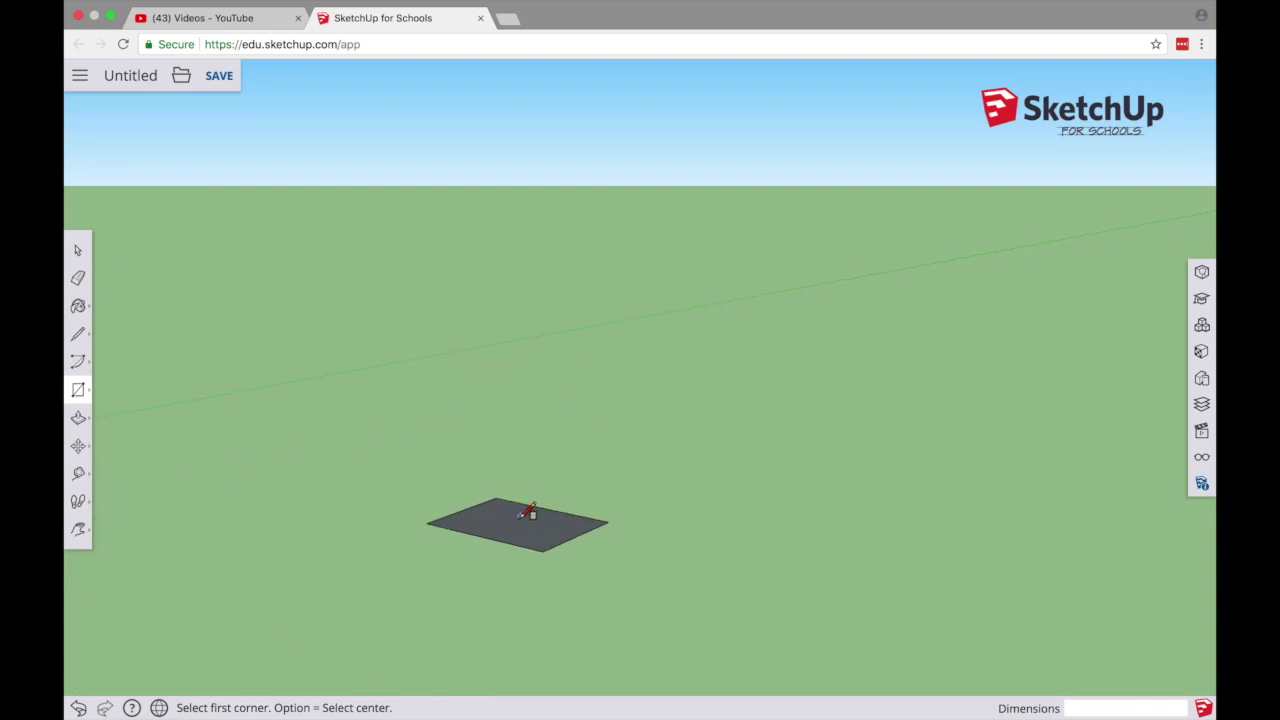
{"action": "scroll", "coordinate": [530, 510], "scroll_direction": "up", "scroll_amount": 3}
{"action": "scroll", "coordinate": [920, 430], "scroll_direction": "up", "scroll_amount": 2}
{"action": "scroll", "coordinate": [960, 430], "scroll_direction": "up", "scroll_amount": 2}
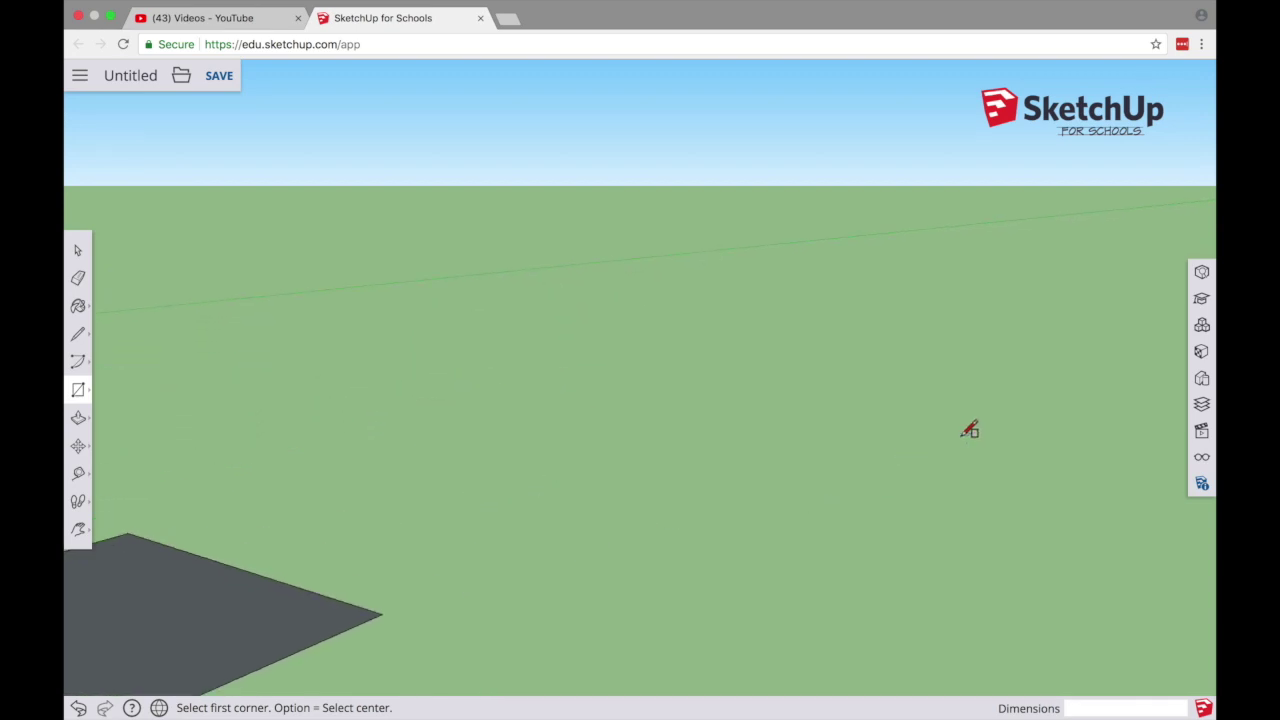
{"action": "scroll", "coordinate": [800, 450], "scroll_direction": "down", "scroll_amount": 3}
{"action": "scroll", "coordinate": [574, 491], "scroll_direction": "down", "scroll_amount": 3}
{"action": "scroll", "coordinate": [466, 530], "scroll_direction": "up", "scroll_amount": 4}
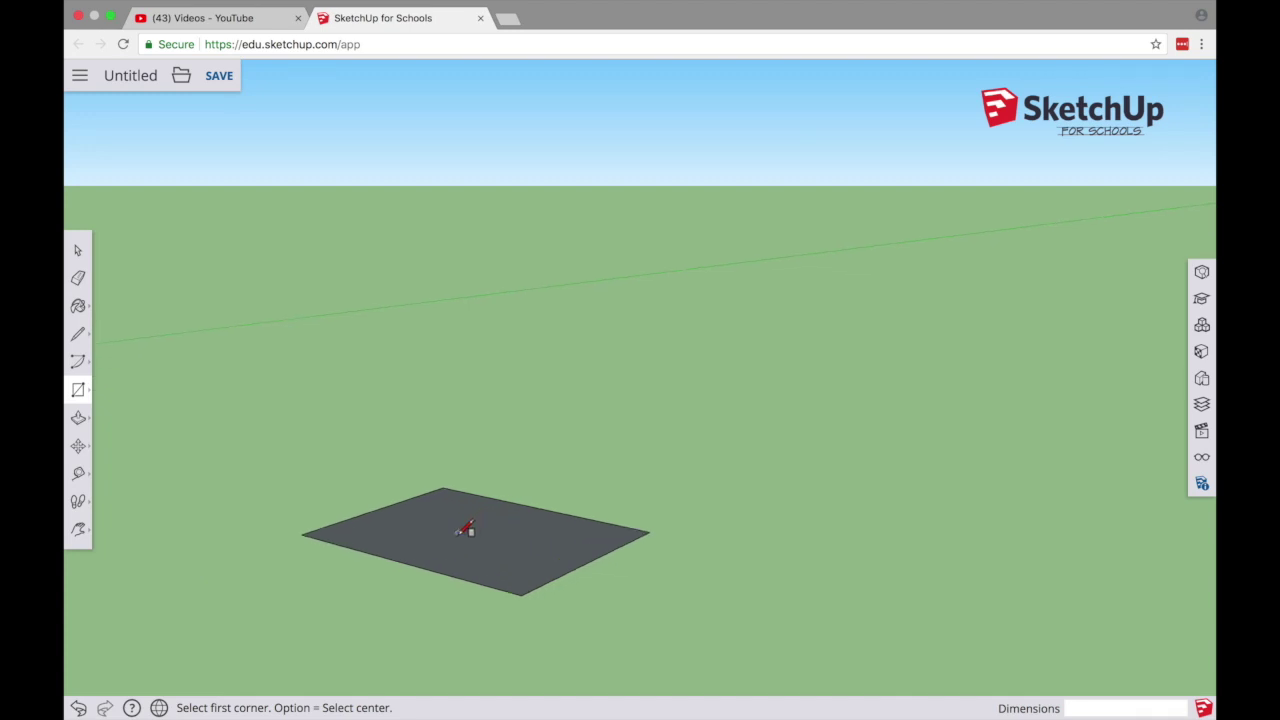
{"action": "scroll", "coordinate": [406, 506], "scroll_direction": "down", "scroll_amount": 3}
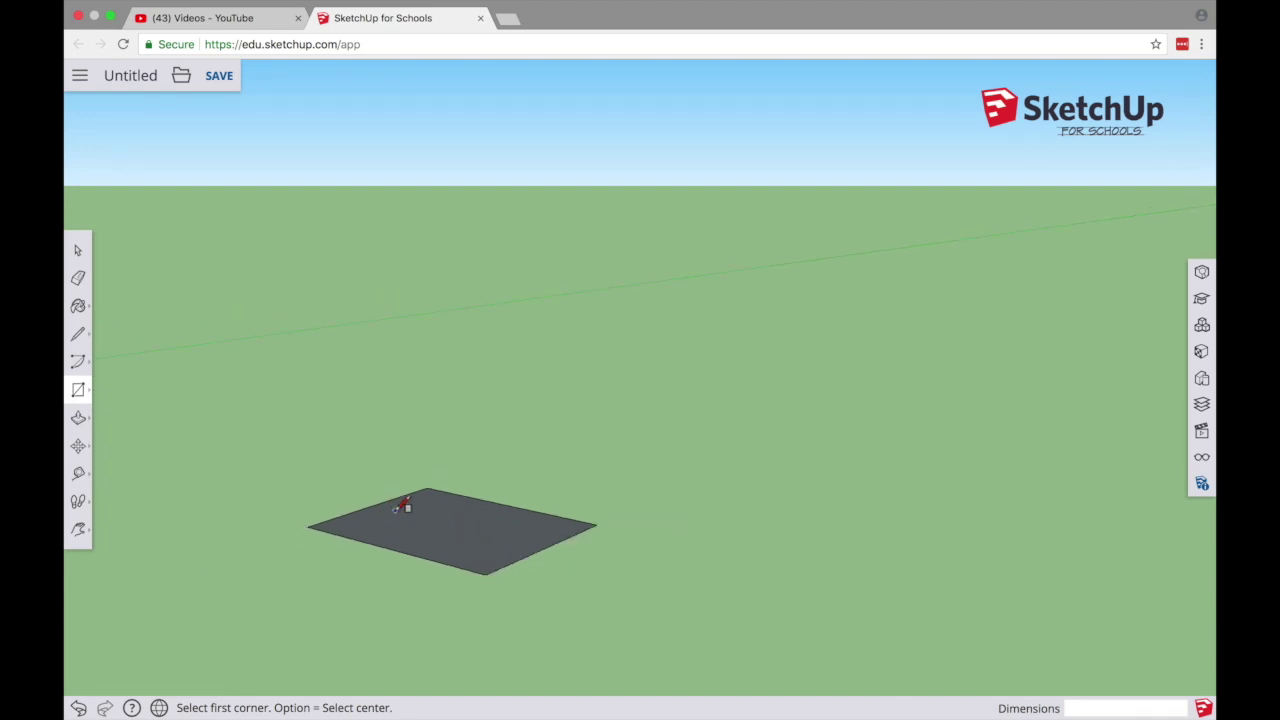
{"action": "scroll", "coordinate": [406, 506], "scroll_direction": "down", "scroll_amount": 4}
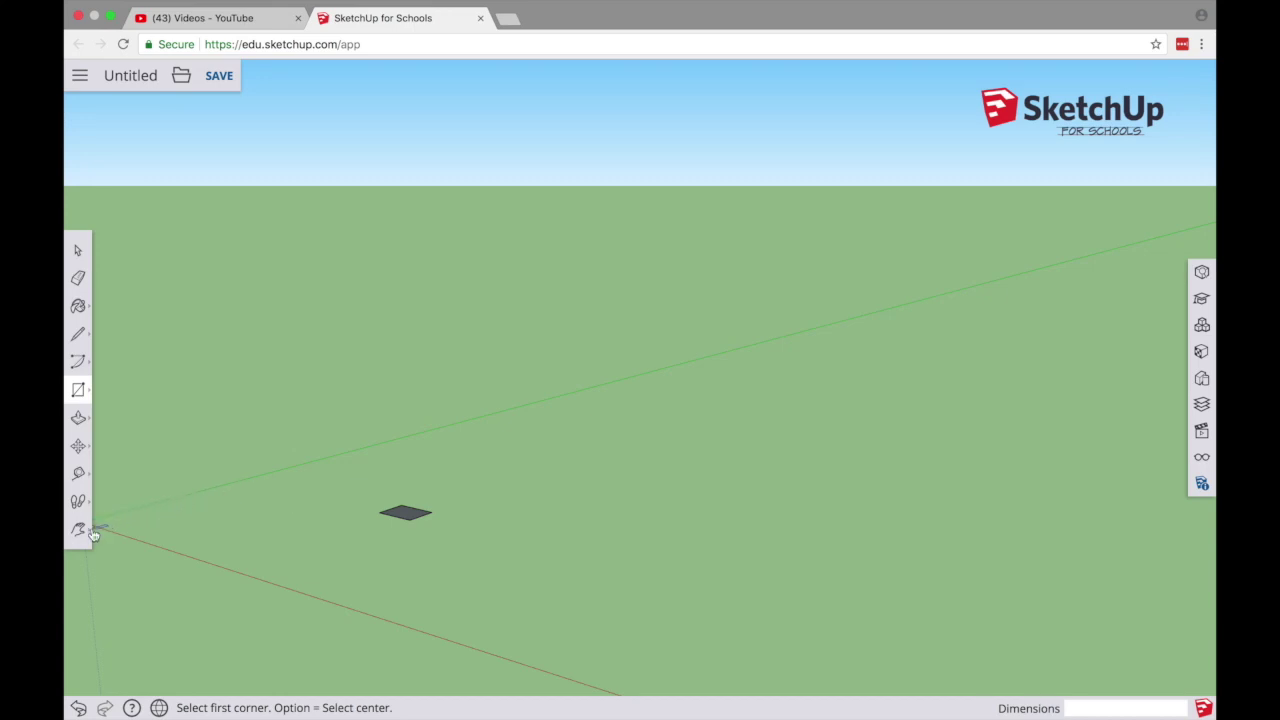
{"action": "left_click", "coordinate": [82, 533]}
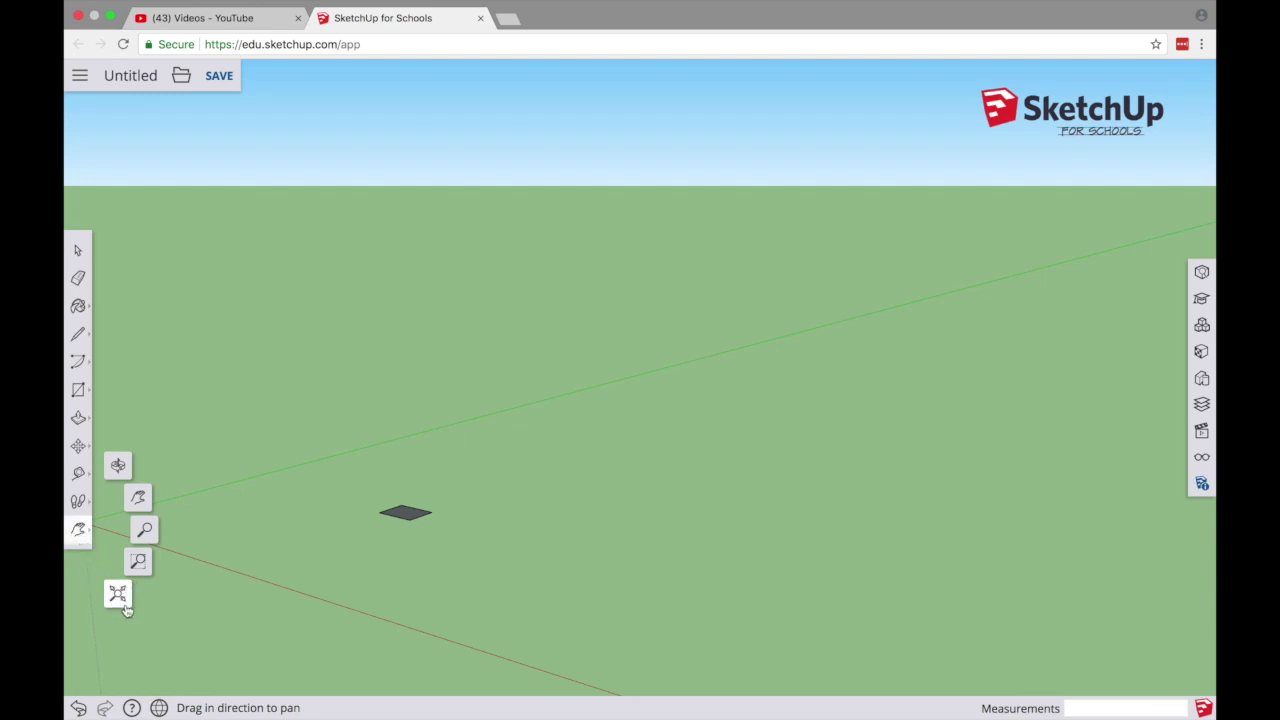
{"action": "left_click", "coordinate": [118, 597]}
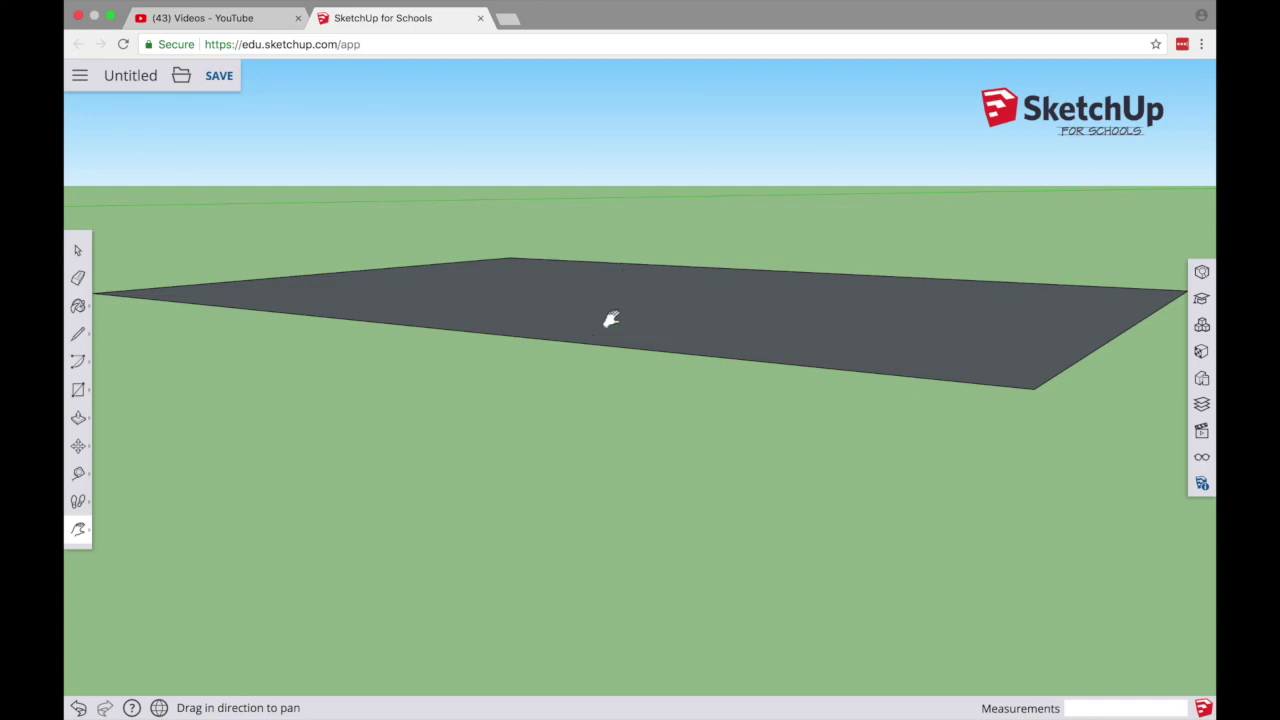
{"action": "key", "text": "o"}
{"action": "left_click_drag", "start_coordinate": [617, 309], "coordinate": [606, 434]}
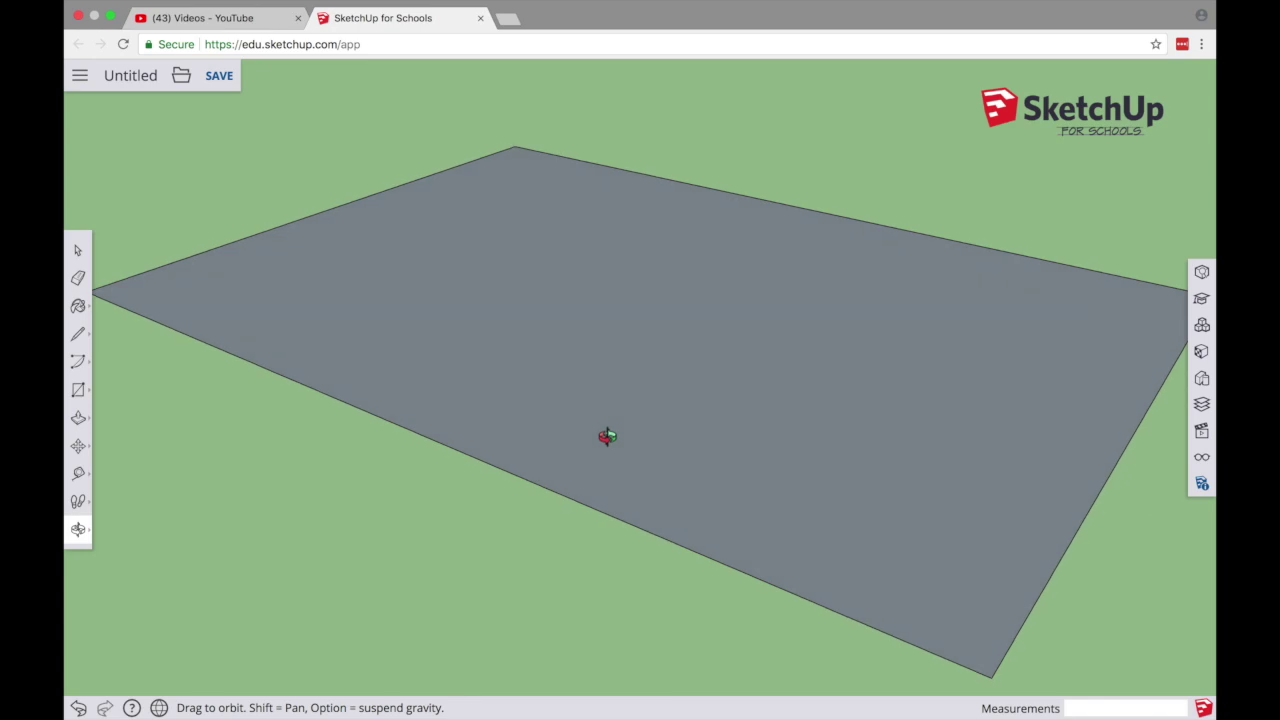
{"action": "key", "text": "h"}
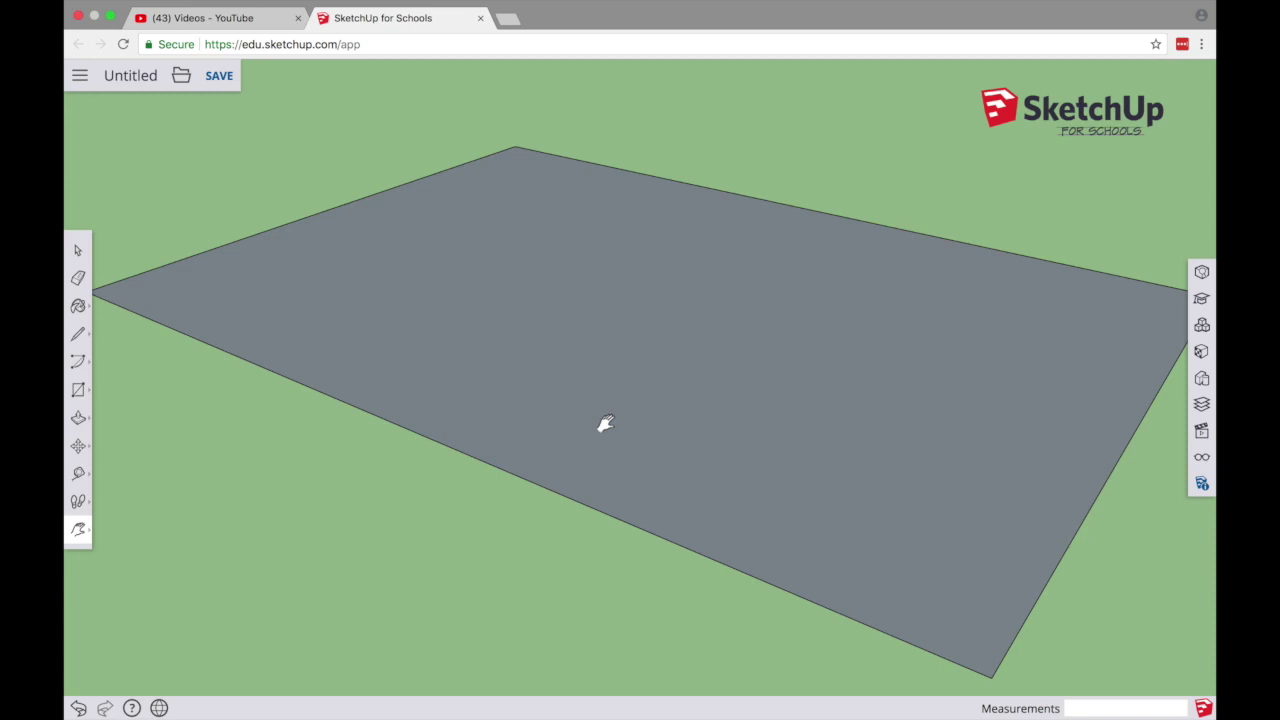
{"action": "key", "text": "o"}
{"action": "left_click_drag", "start_coordinate": [603, 420], "coordinate": [609, 366]}
{"action": "key", "text": "h"}
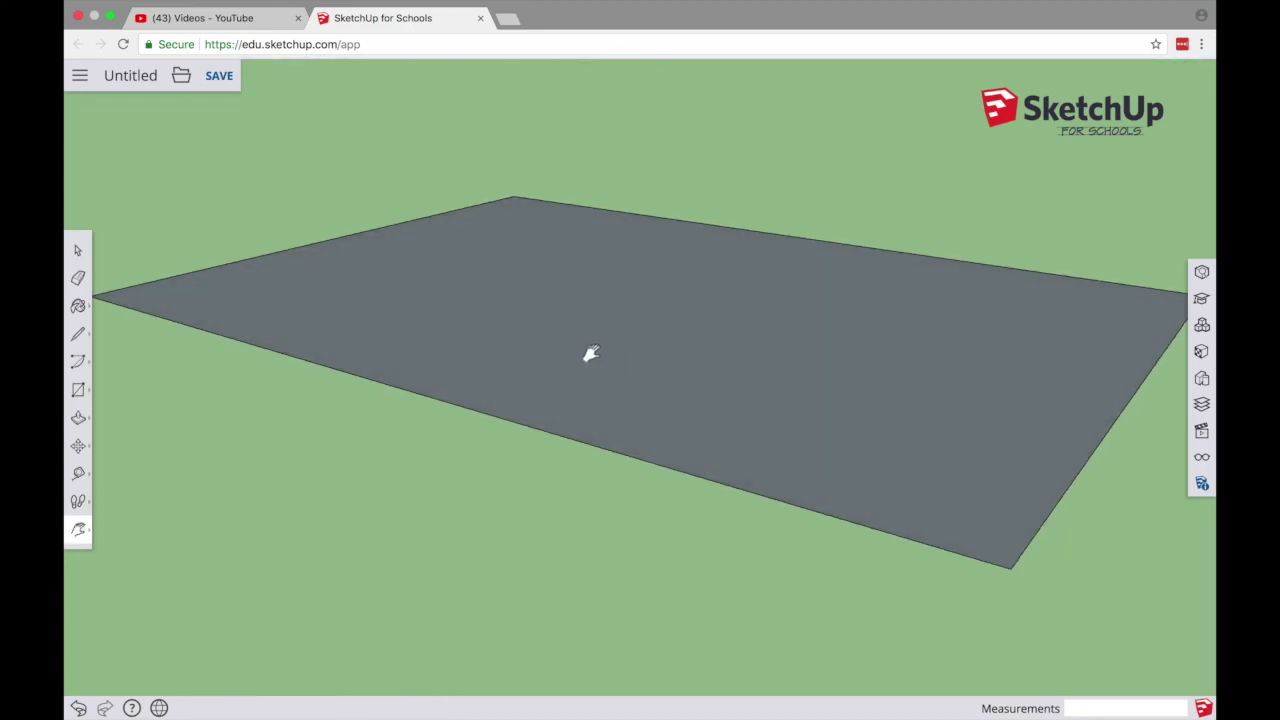
{"action": "left_click", "coordinate": [80, 533]}
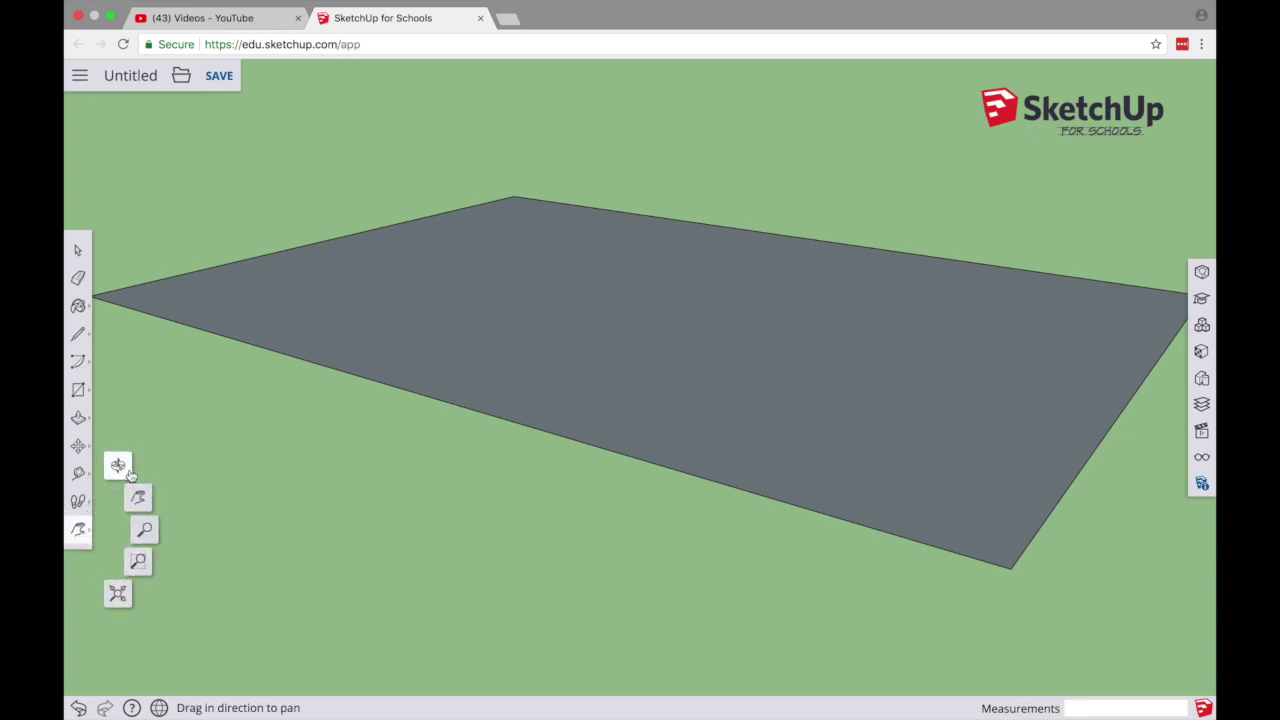
{"action": "left_click", "coordinate": [127, 472]}
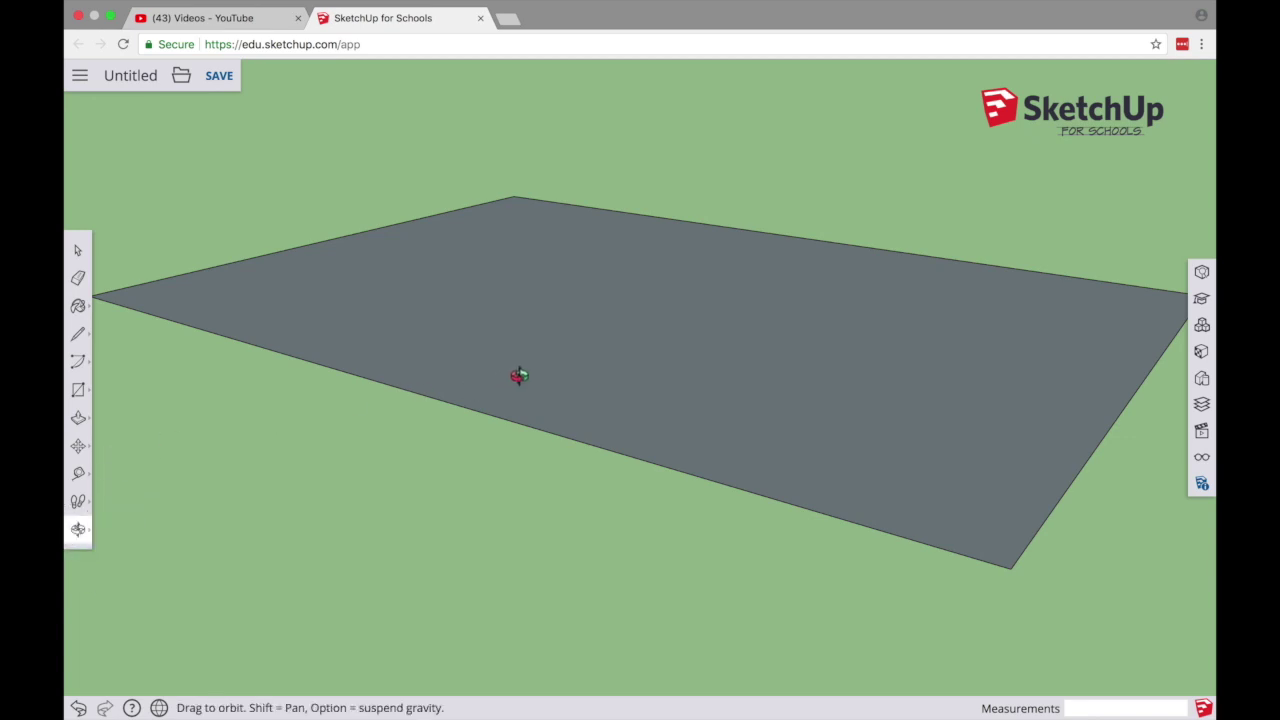
{"action": "left_click_drag", "start_coordinate": [520, 379], "coordinate": [538, 449]}
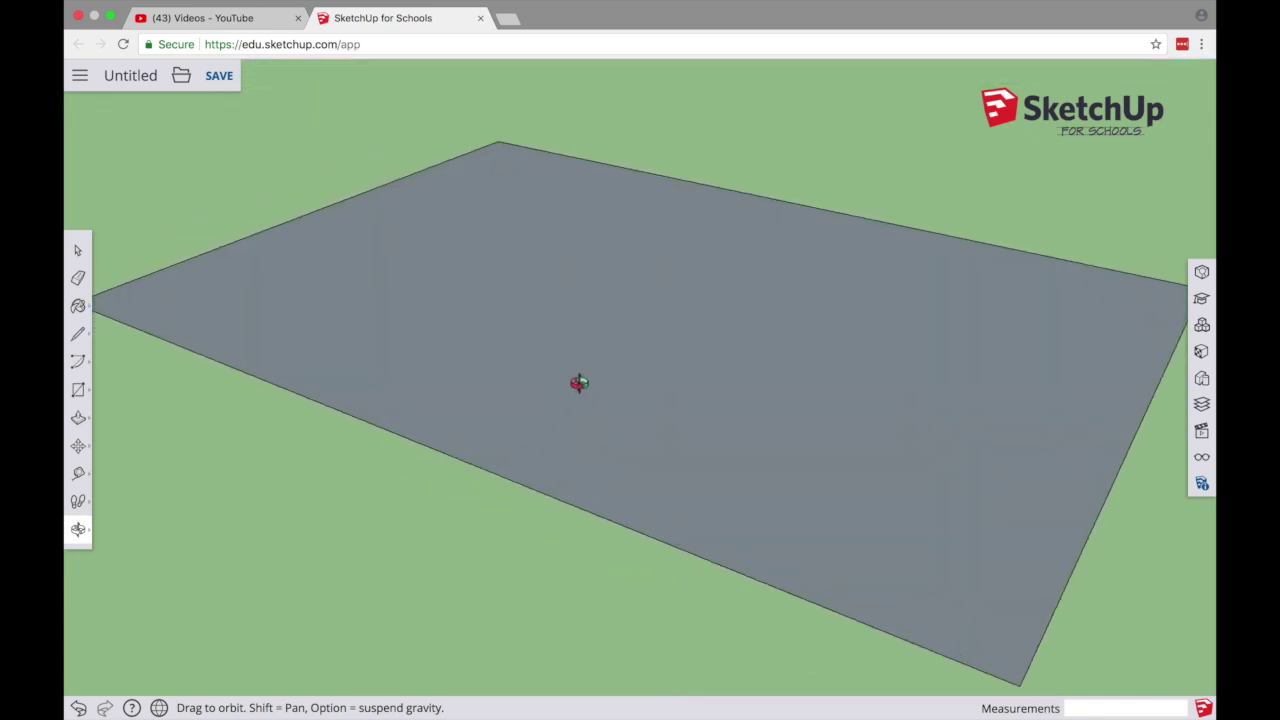
{"action": "scroll", "coordinate": [579, 382], "scroll_direction": "down", "scroll_amount": 2}
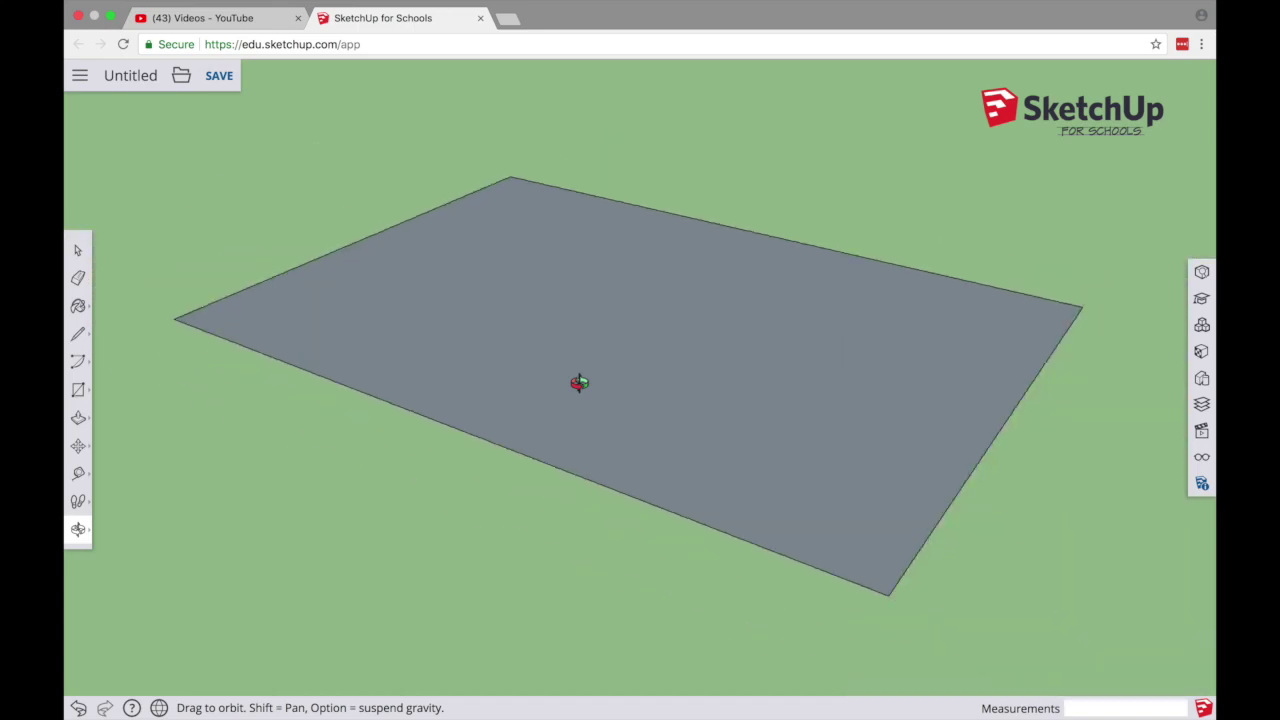
{"action": "scroll", "coordinate": [579, 382], "scroll_direction": "up", "scroll_amount": 2}
{"action": "scroll", "coordinate": [579, 382], "scroll_direction": "up", "scroll_amount": 3}
{"action": "left_click_drag", "start_coordinate": [583, 380], "coordinate": [563, 360]}
{"action": "scroll", "coordinate": [565, 360], "scroll_direction": "down", "scroll_amount": 3}
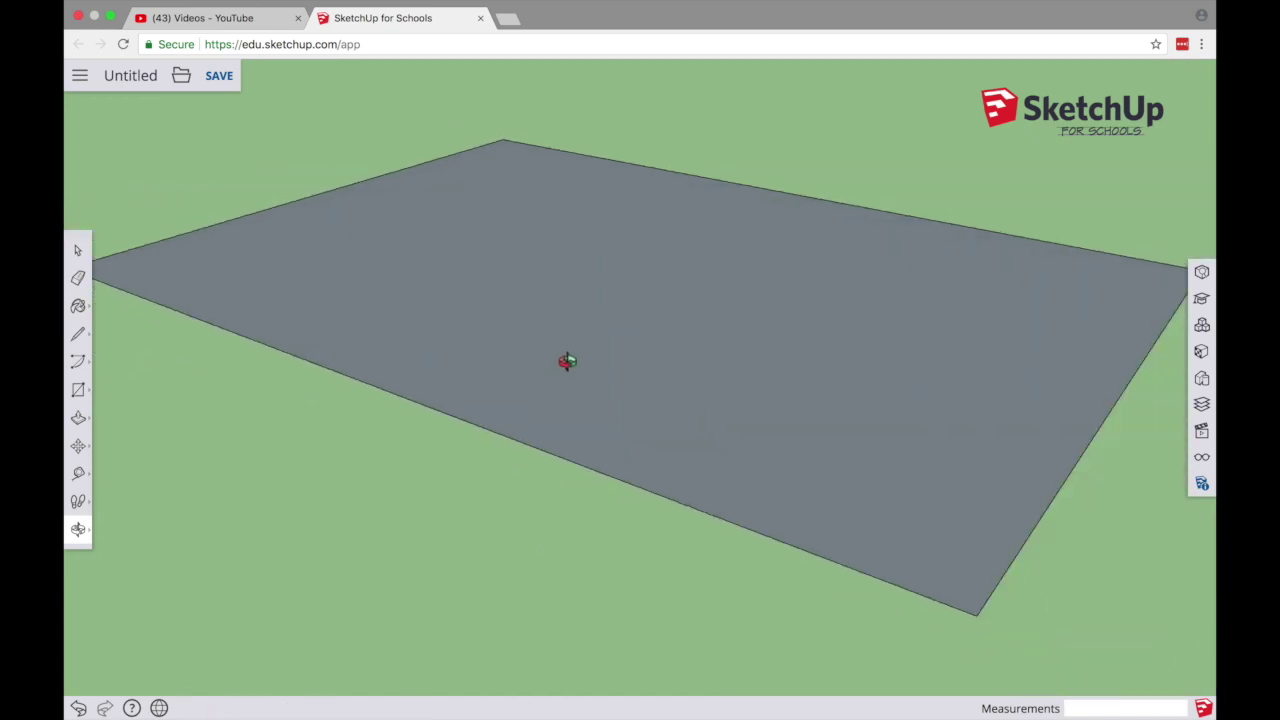
{"action": "left_click_drag", "start_coordinate": [586, 317], "coordinate": [589, 351]}
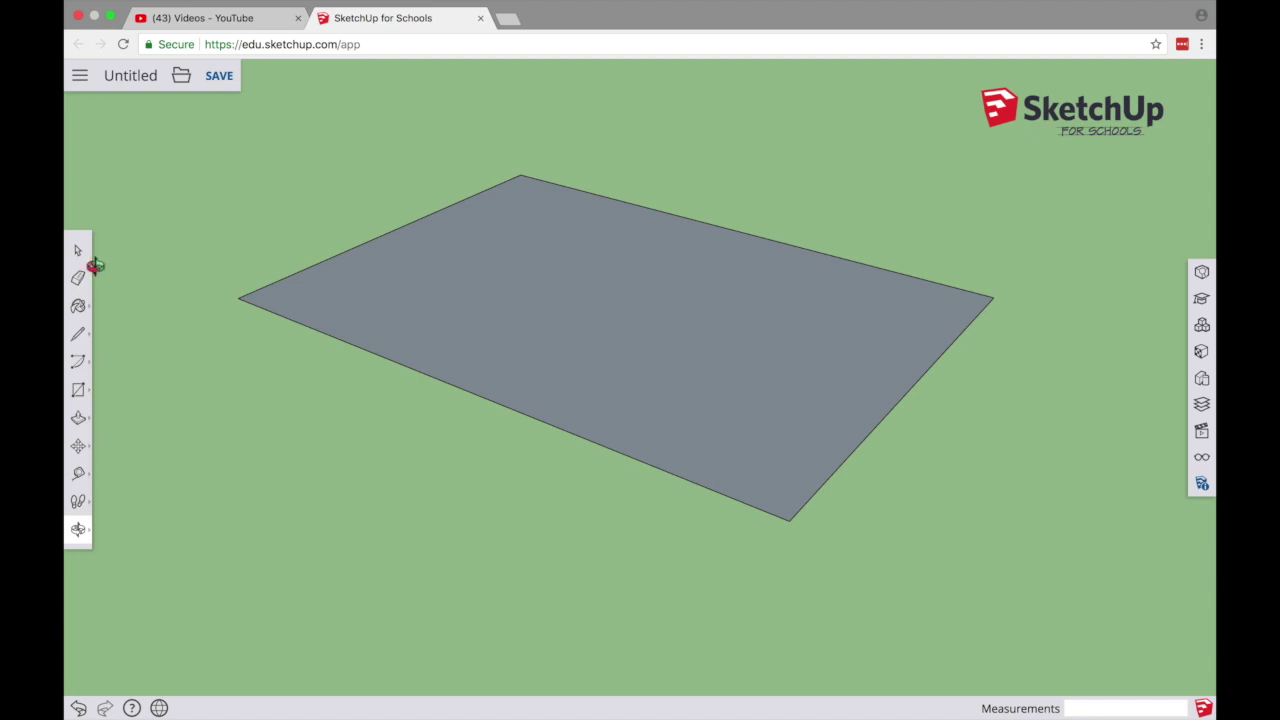
{"action": "left_click", "coordinate": [84, 256]}
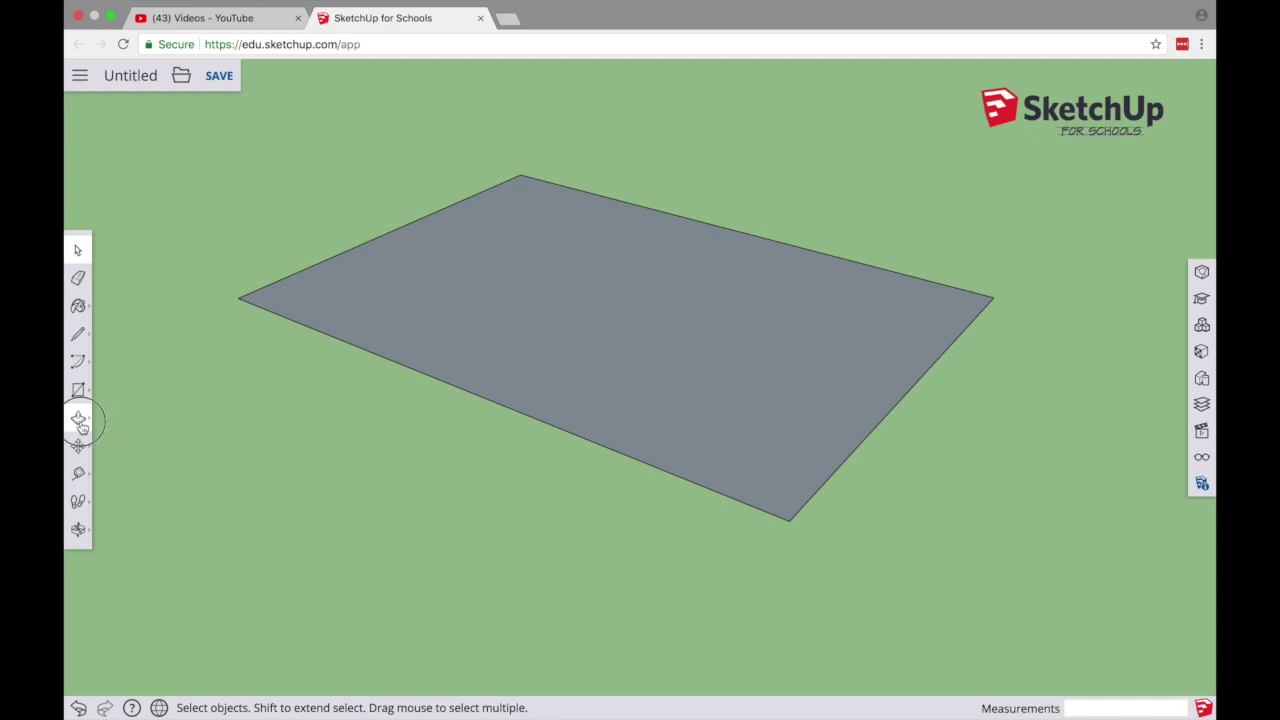
{"action": "left_click", "coordinate": [79, 420]}
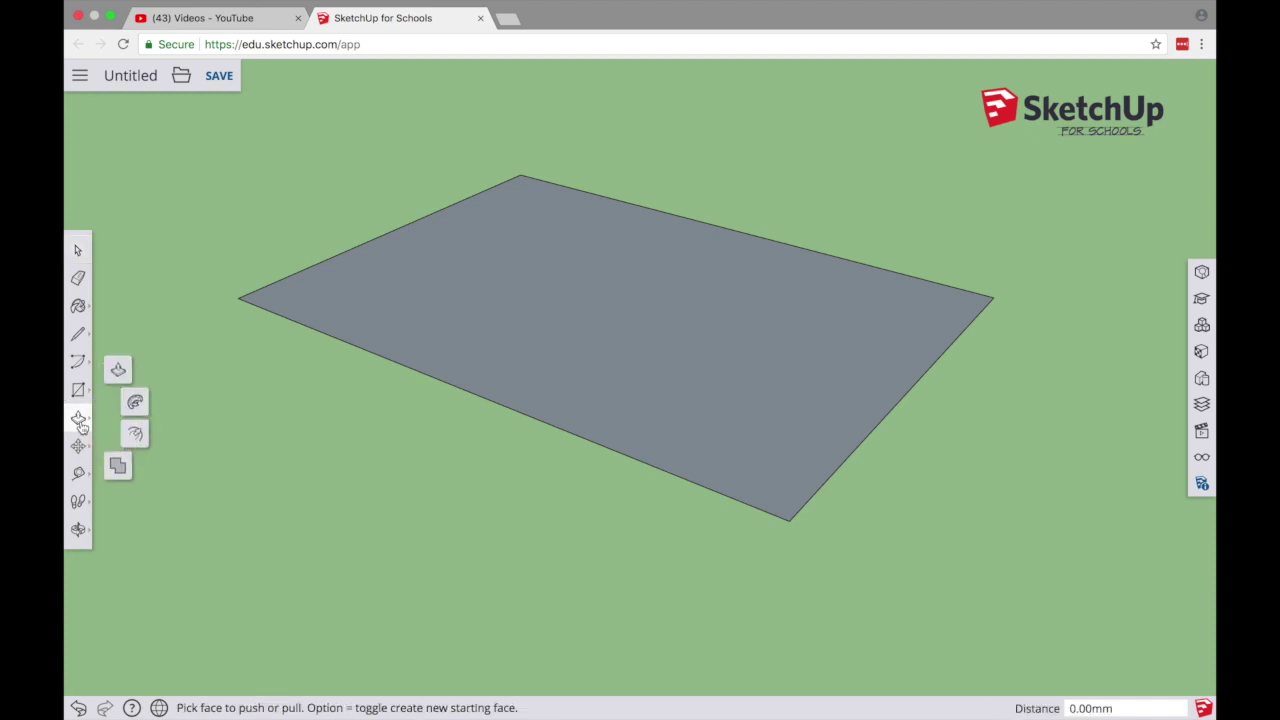
Push/Pull the rectangle face upward, setting the thickness to exactly 12 mm
{"action": "left_click", "coordinate": [119, 373]}
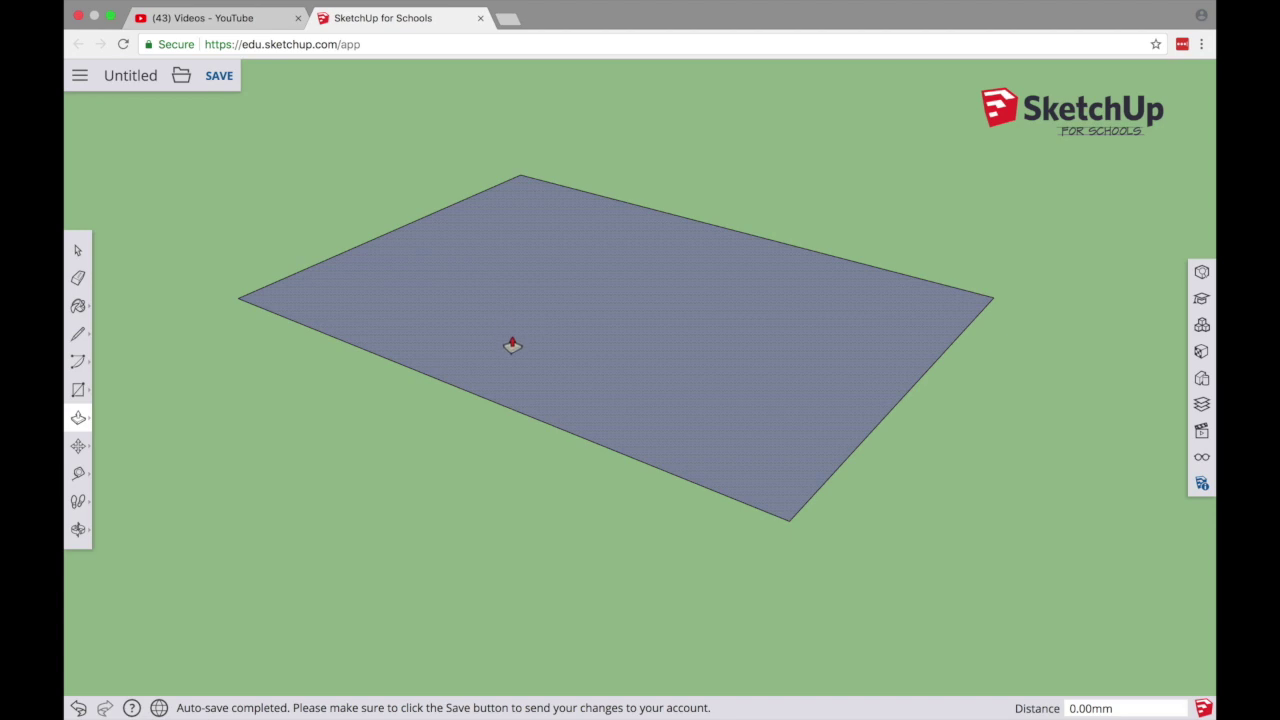
{"action": "left_click_drag", "start_coordinate": [514, 343], "coordinate": [517, 250]}
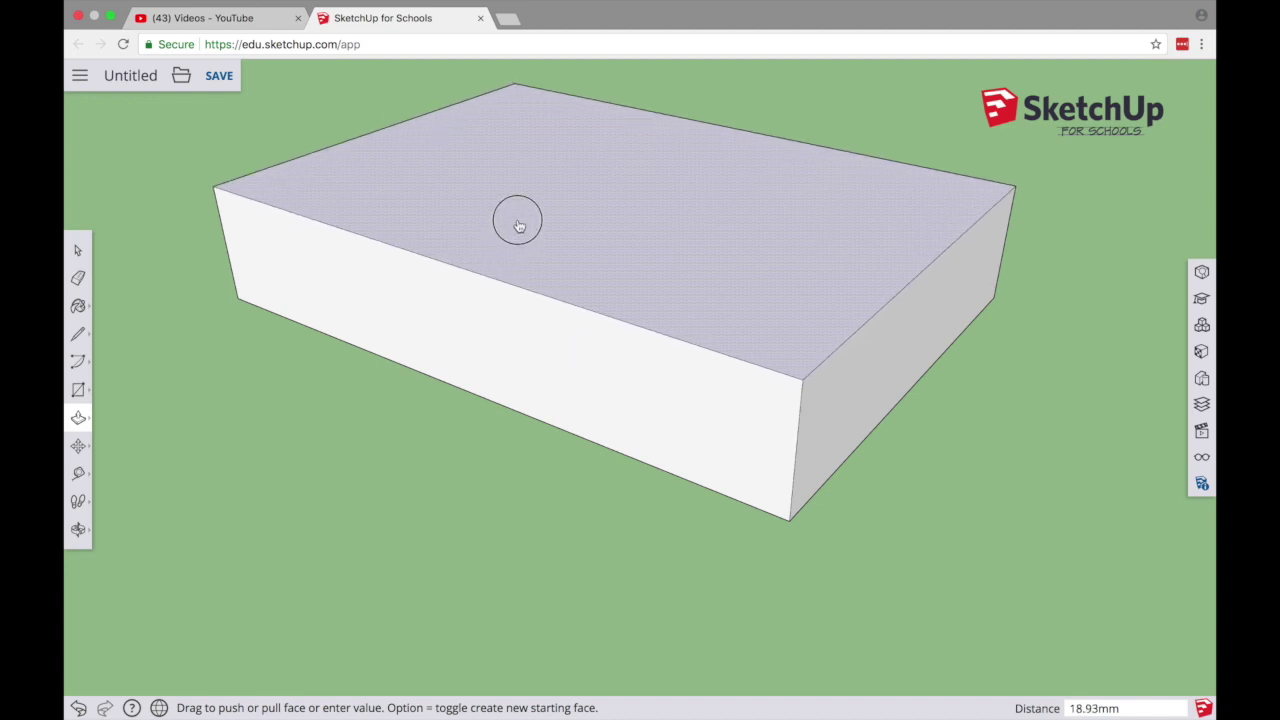
{"action": "left_click", "coordinate": [518, 226]}
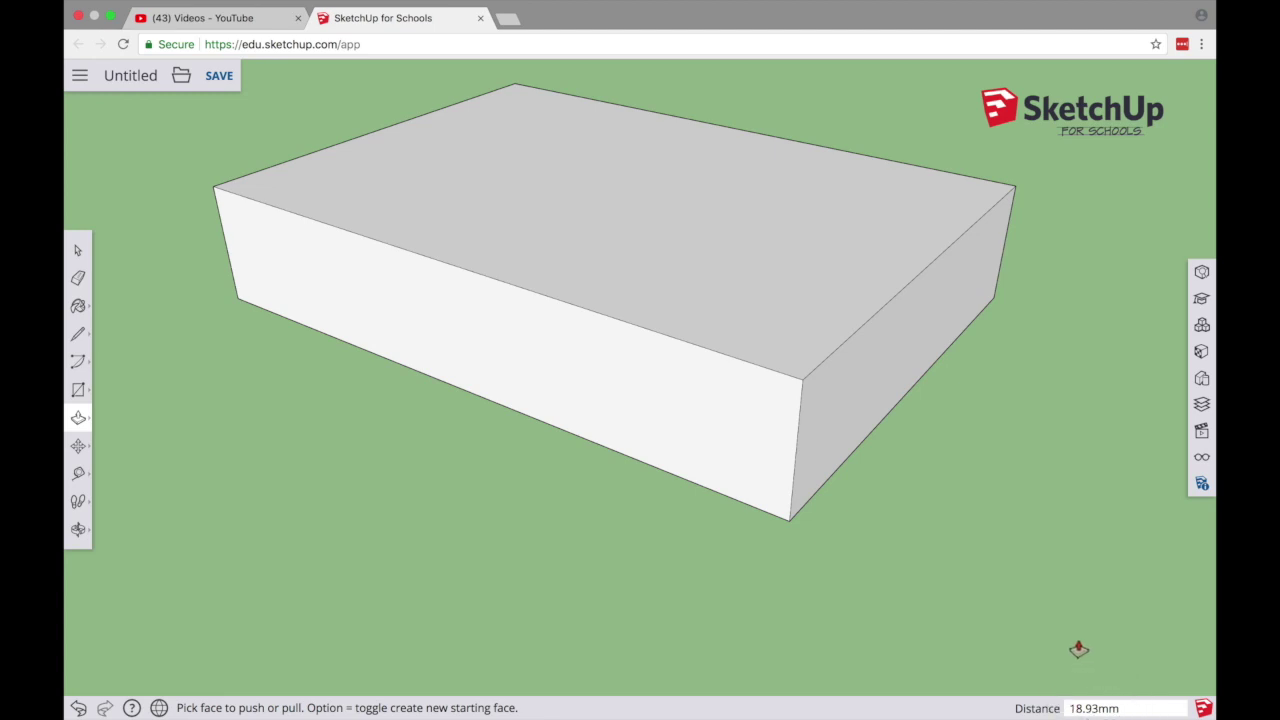
{"action": "type", "text": "12"}
{"action": "key", "text": "Return"}
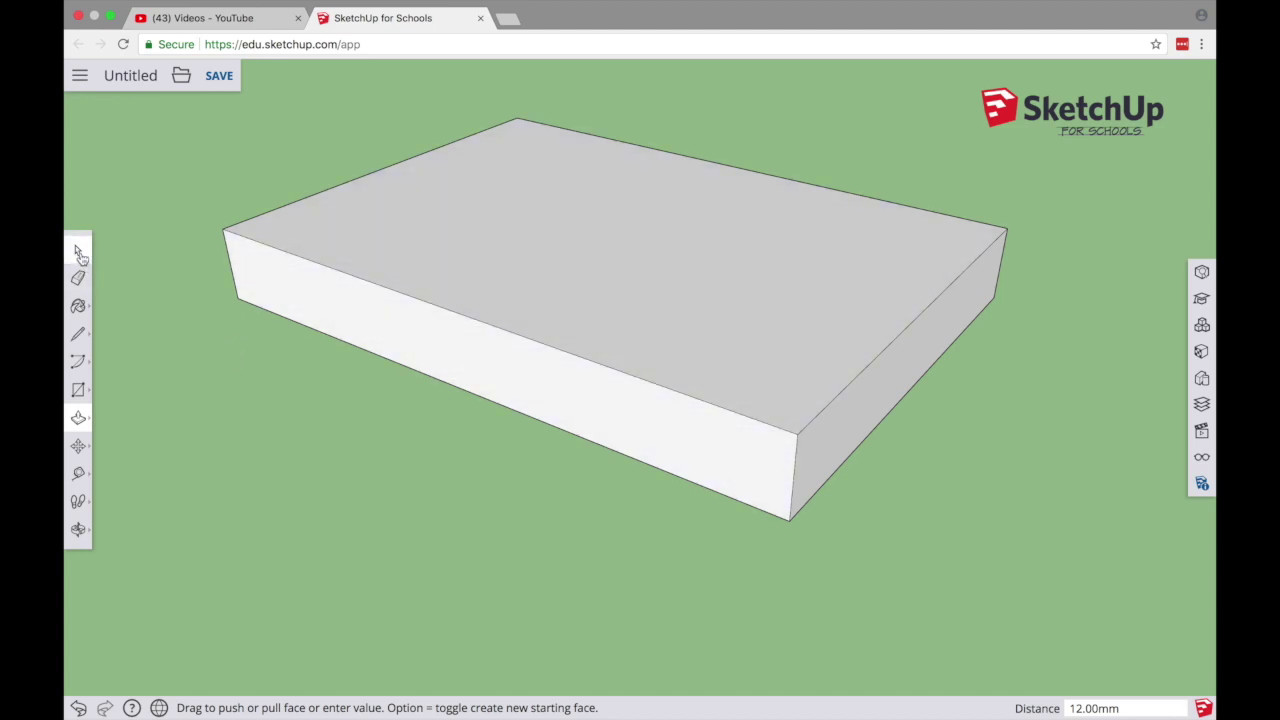
{"action": "left_click", "coordinate": [77, 253]}
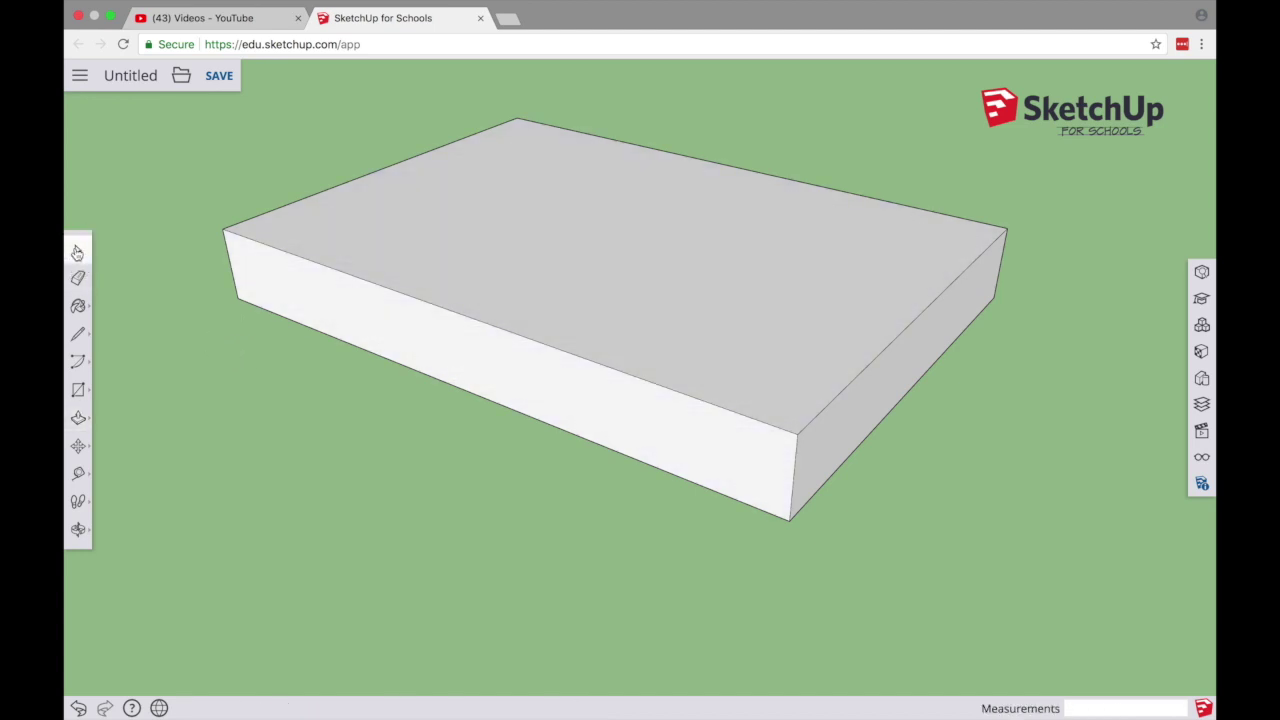
{"action": "left_click", "coordinate": [334, 296]}
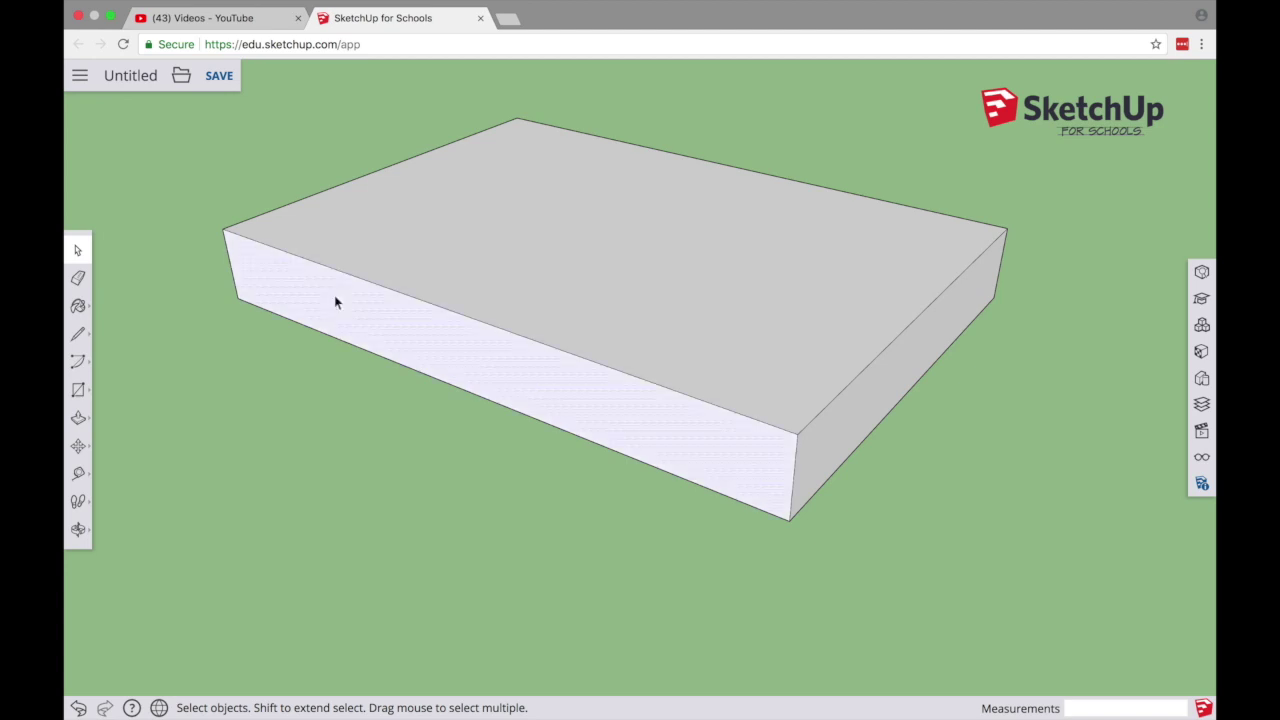
{"action": "left_click", "coordinate": [427, 259]}
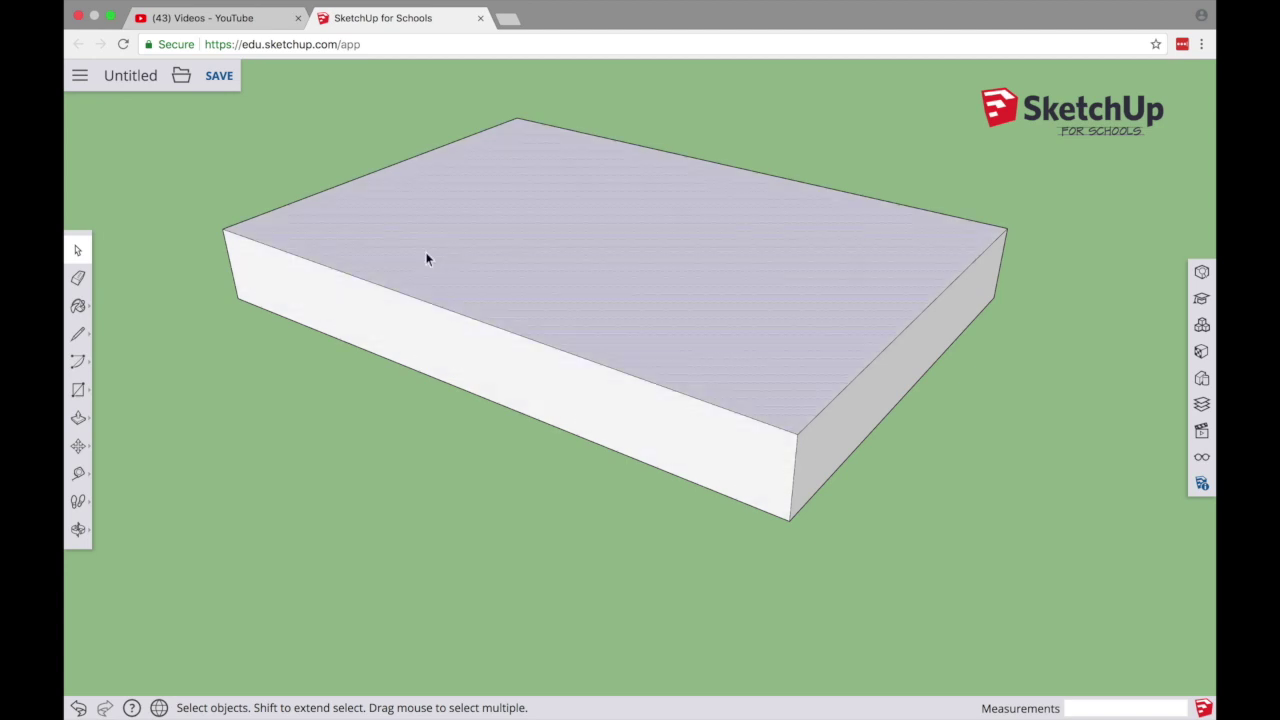
{"action": "left_click", "coordinate": [428, 303]}
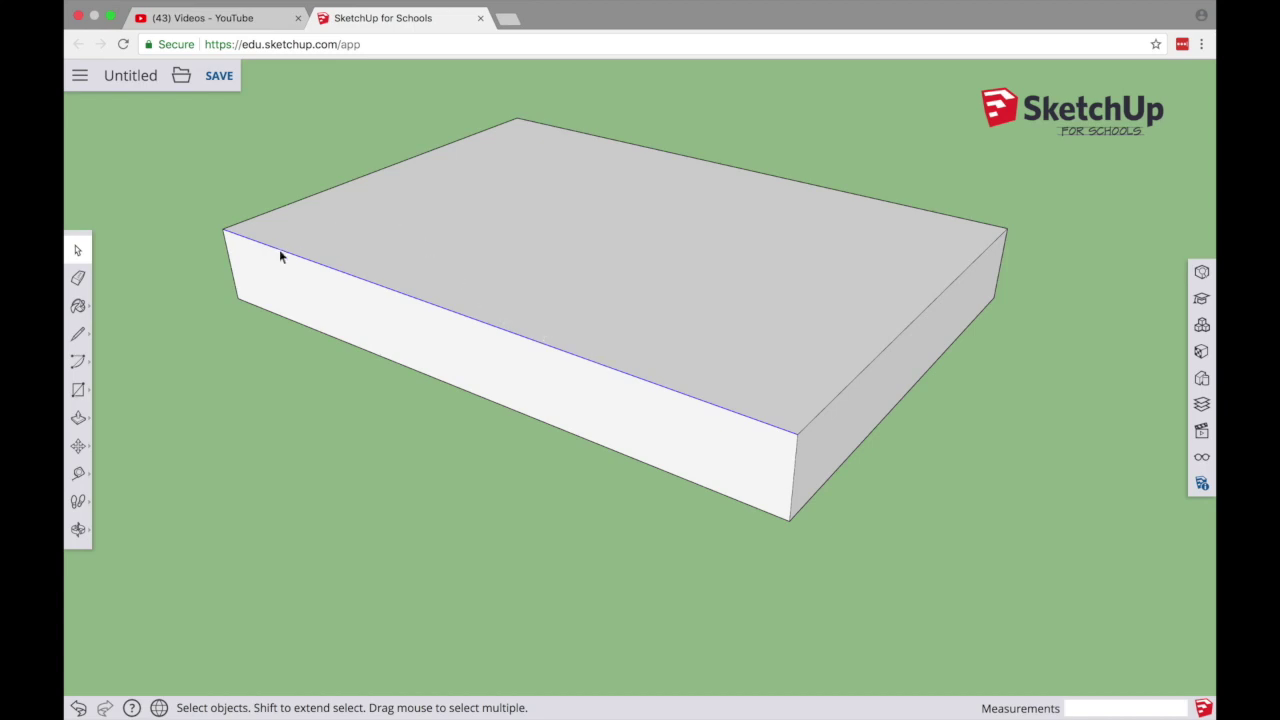
{"action": "key", "text": "Delete"}
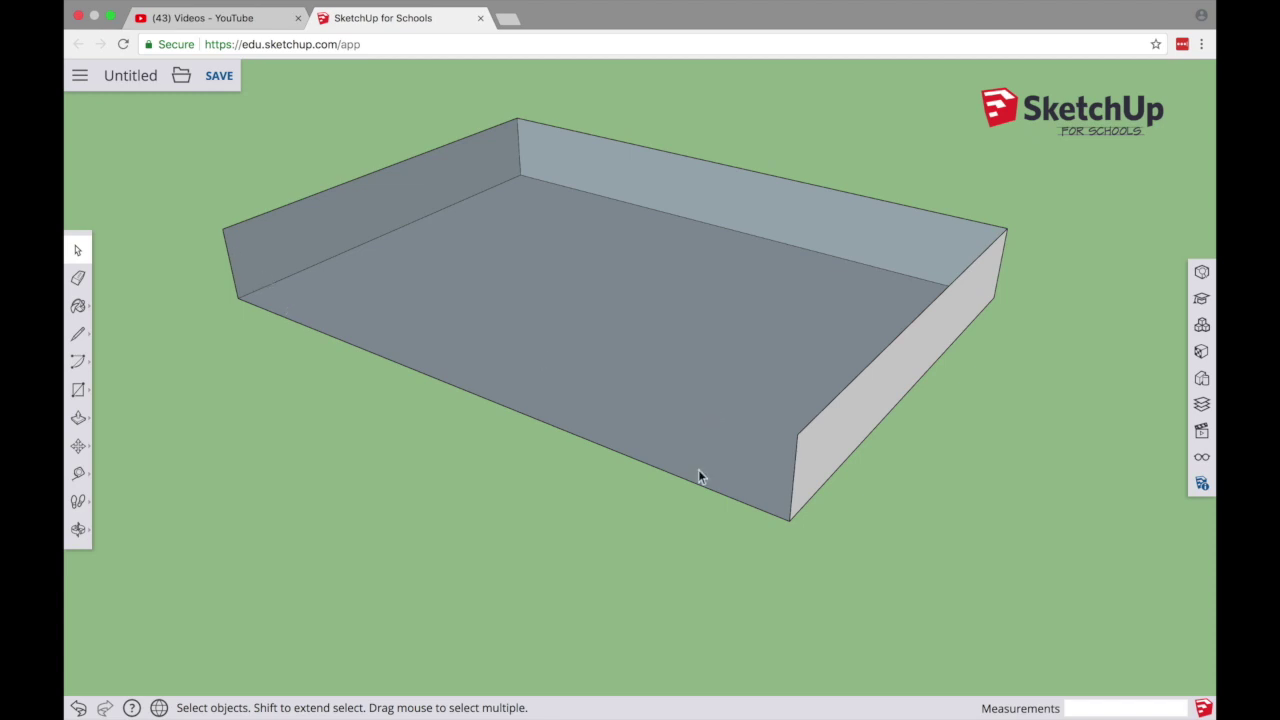
{"action": "key", "text": "super+z"}
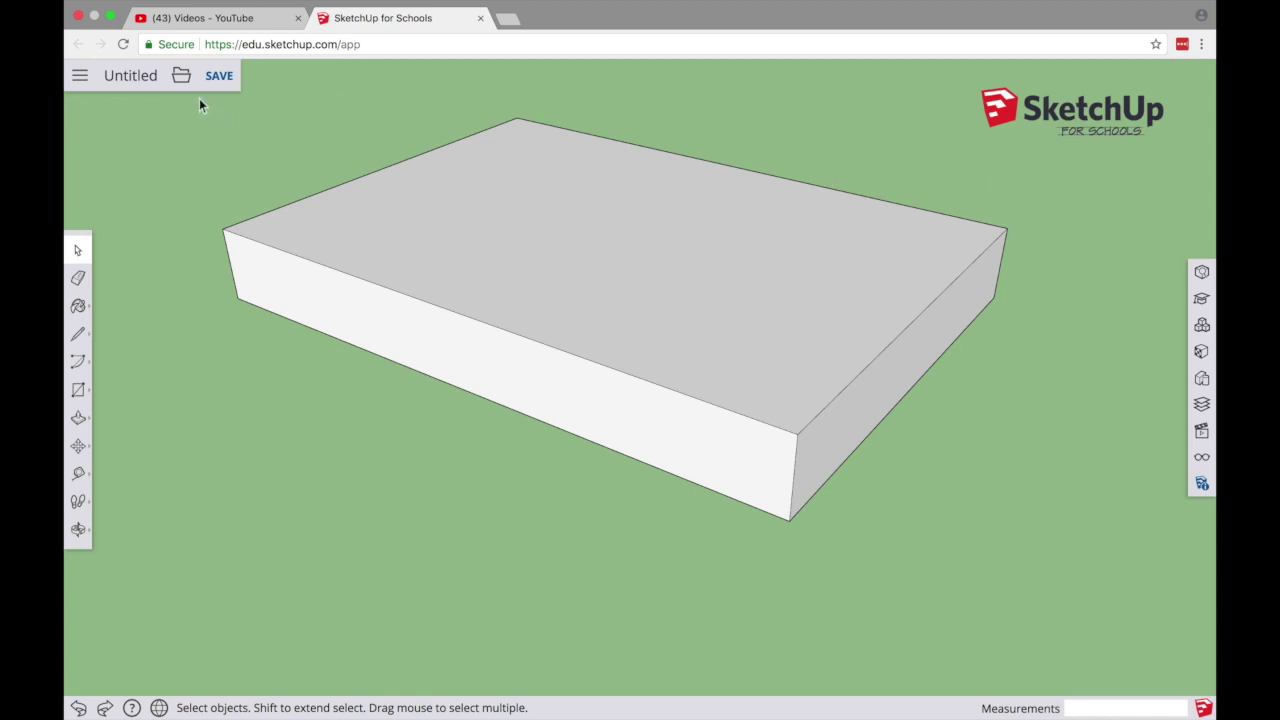
Window-select the whole 100 × 70 × 12 mm box and Make Group from its context menu
{"action": "left_click_drag", "start_coordinate": [196, 96], "coordinate": [1064, 590]}
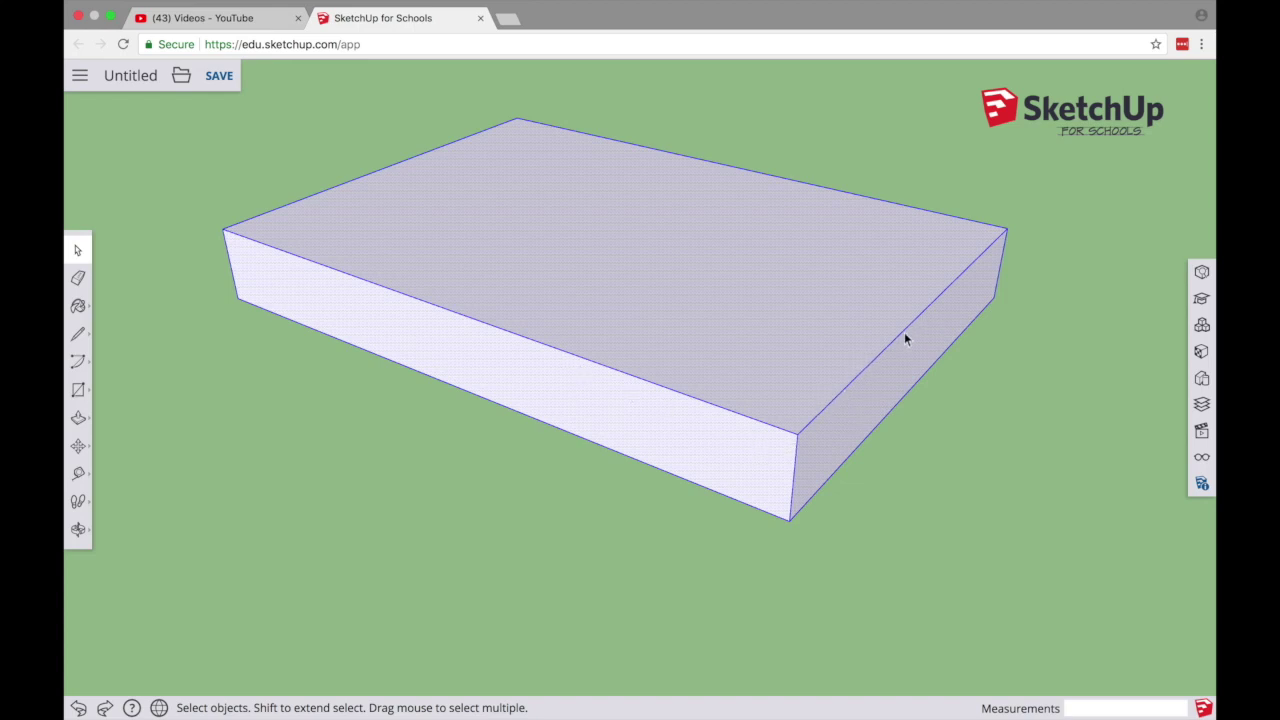
{"action": "right_click", "coordinate": [673, 310]}
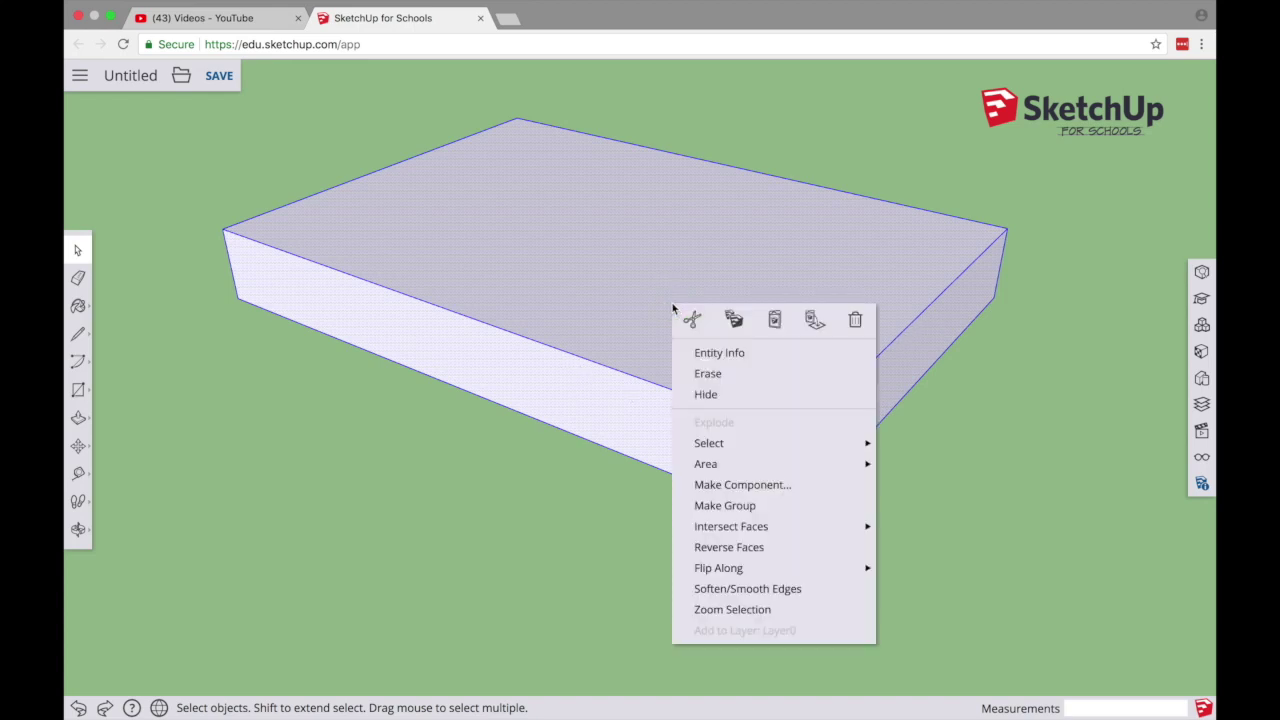
{"action": "left_click", "coordinate": [745, 507]}
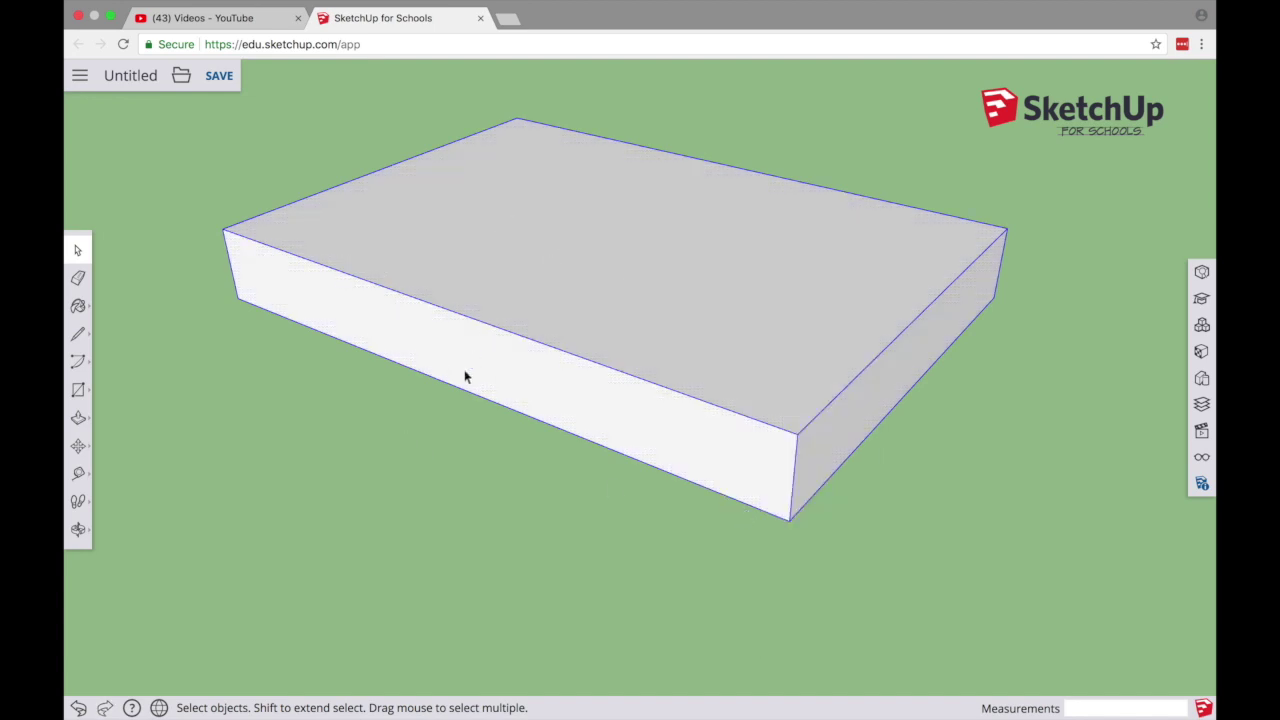
{"action": "left_click", "coordinate": [424, 441]}
{"action": "left_click", "coordinate": [501, 320]}
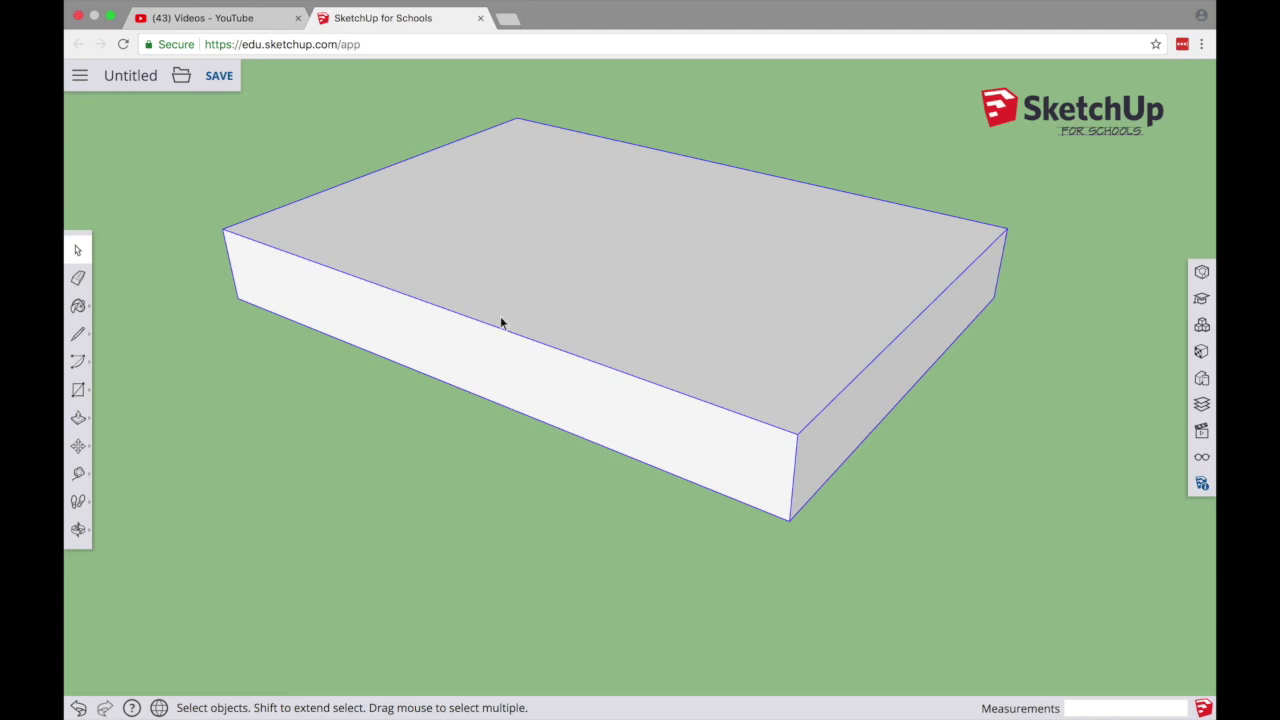
{"action": "left_click", "coordinate": [414, 438]}
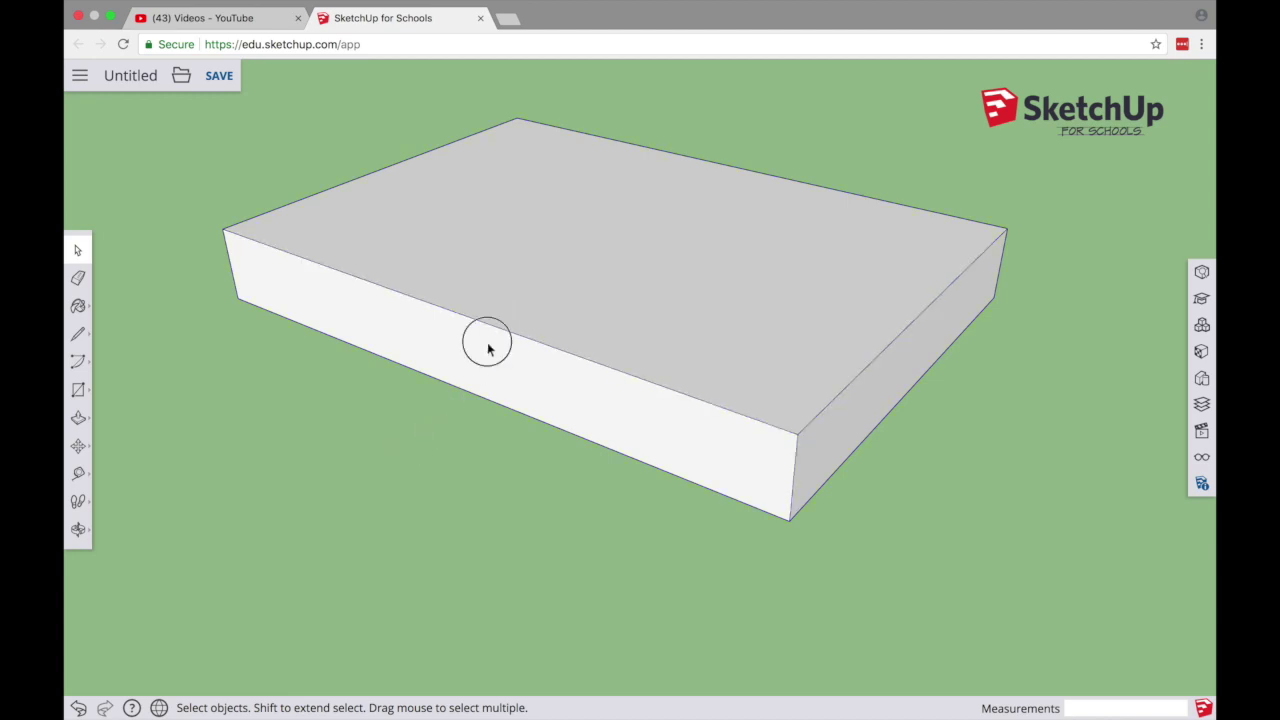
{"action": "left_click", "coordinate": [391, 443]}
{"action": "left_click", "coordinate": [535, 290]}
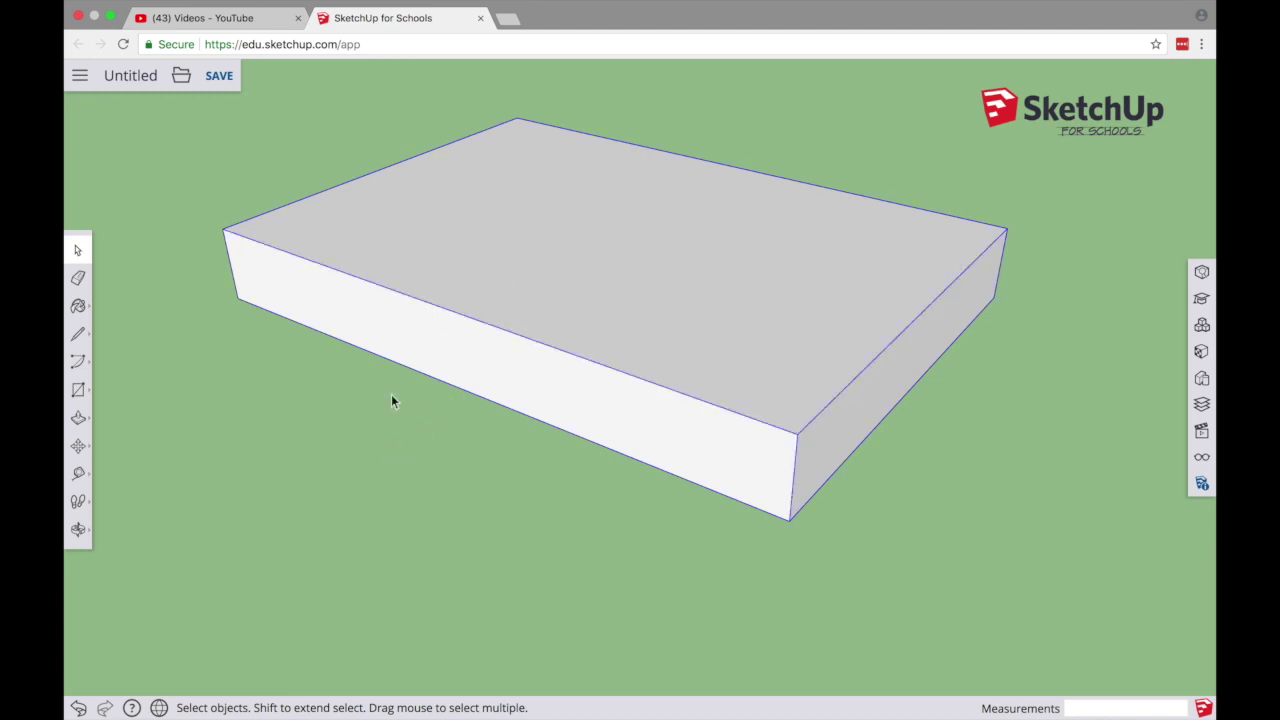
{"action": "left_click", "coordinate": [538, 292]}
{"action": "left_click", "coordinate": [449, 449]}
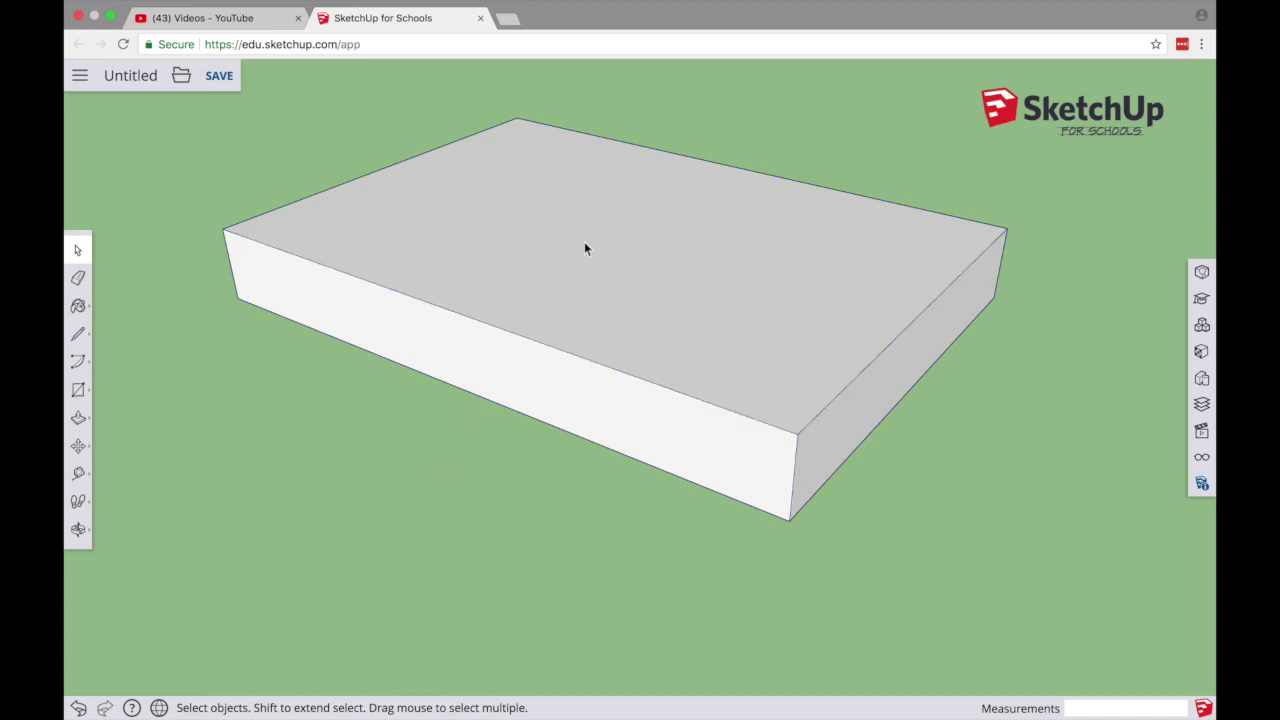
Paste a copy of the board group and place it right of the original
{"action": "scroll", "coordinate": [586, 249], "scroll_direction": "down", "scroll_amount": 10}
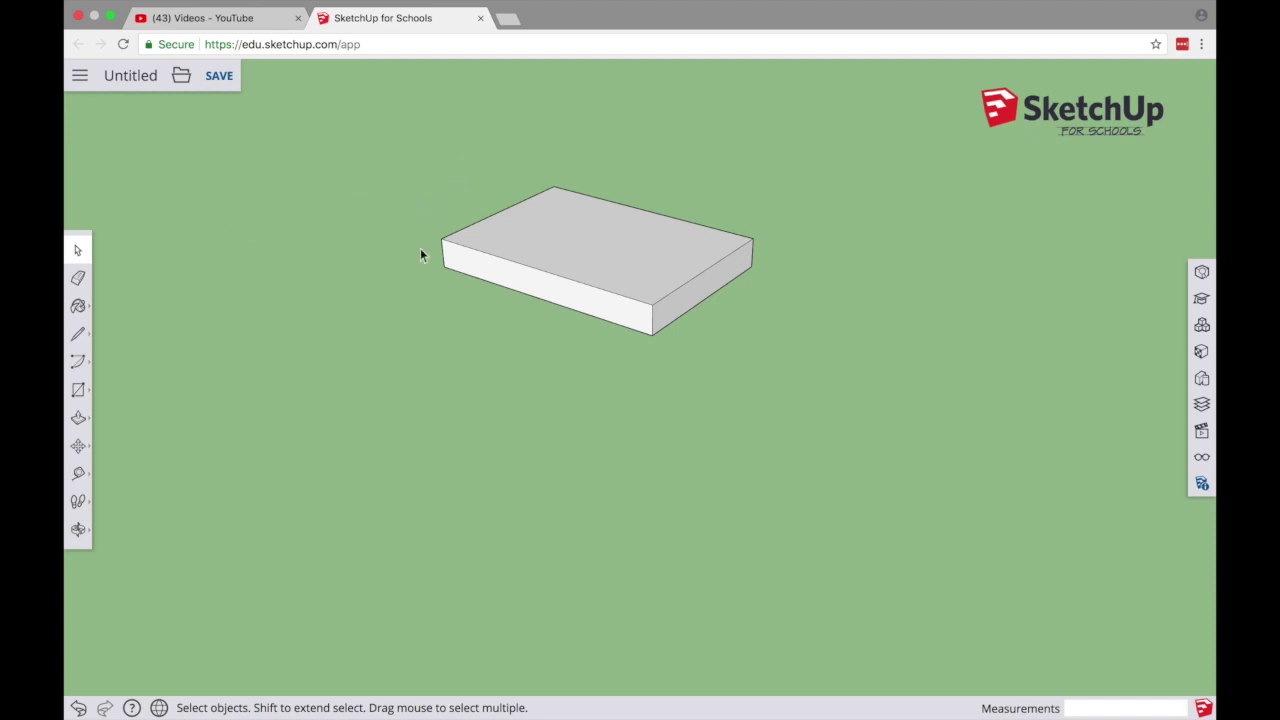
{"action": "left_click", "coordinate": [548, 256]}
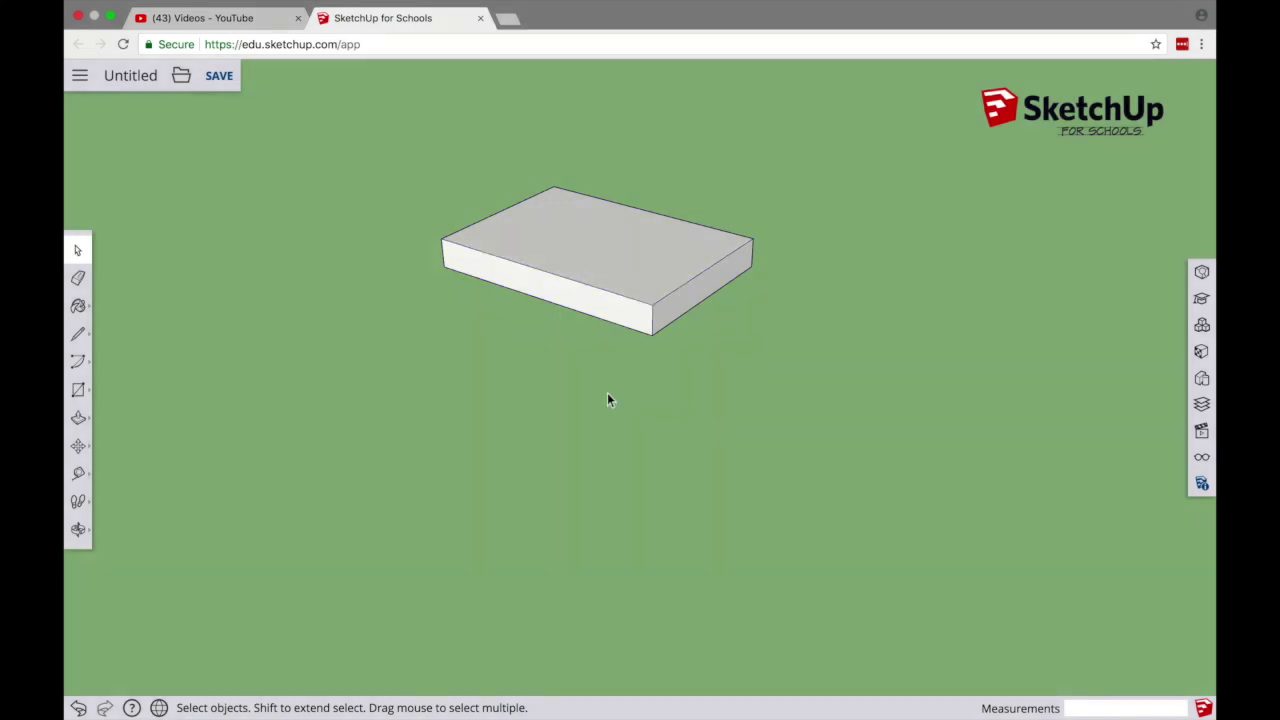
{"action": "left_click", "coordinate": [606, 298]}
{"action": "key", "text": "super+v"}
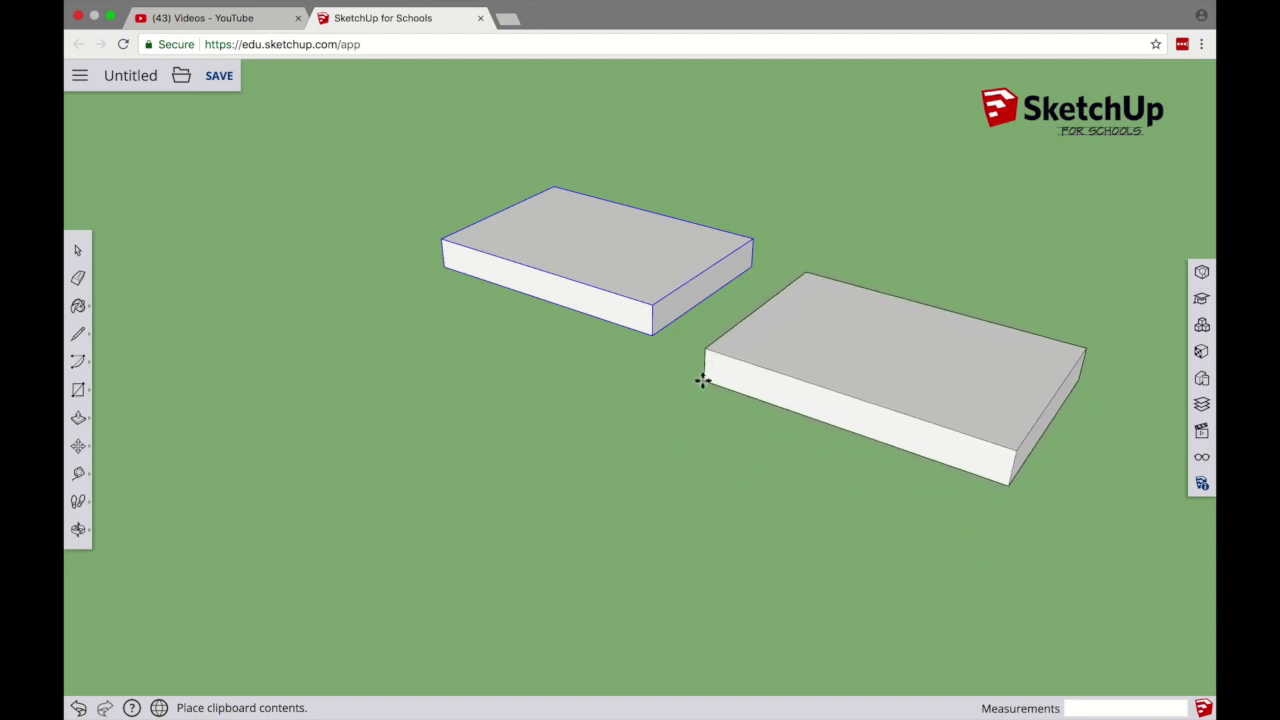
{"action": "left_click", "coordinate": [703, 380]}
{"action": "key", "text": "m"}
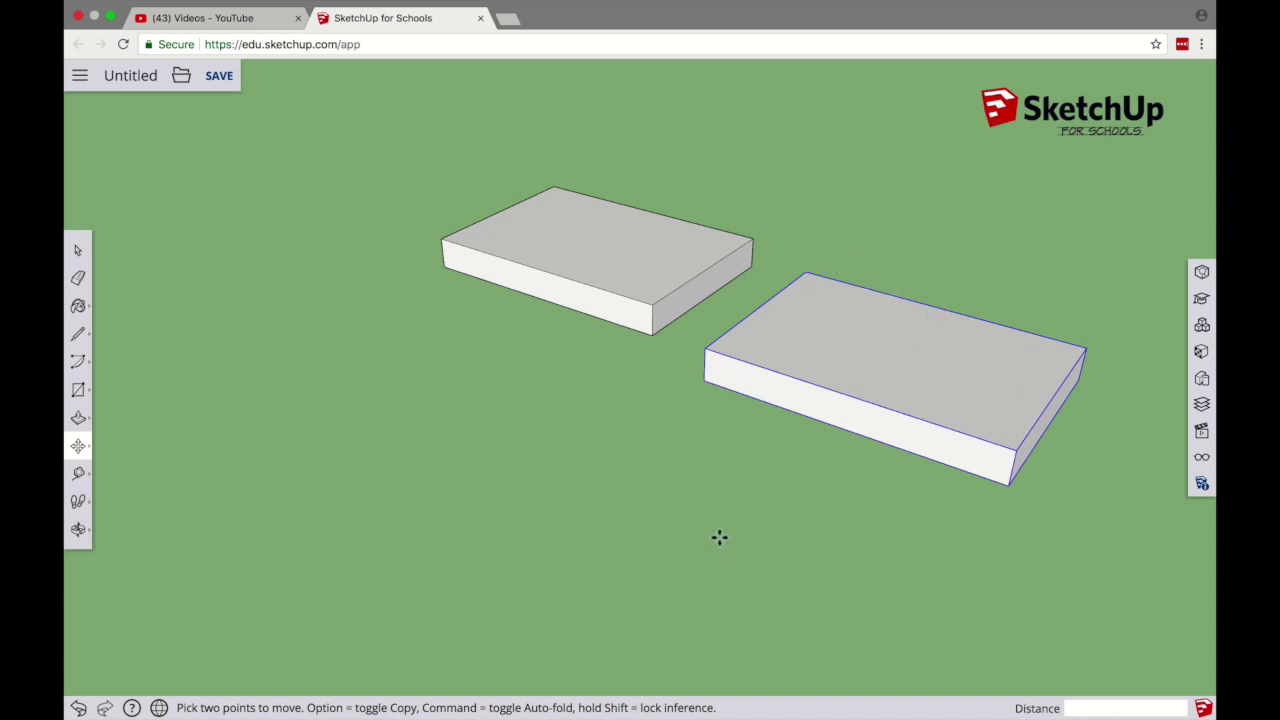
{"action": "right_click", "coordinate": [864, 386]}
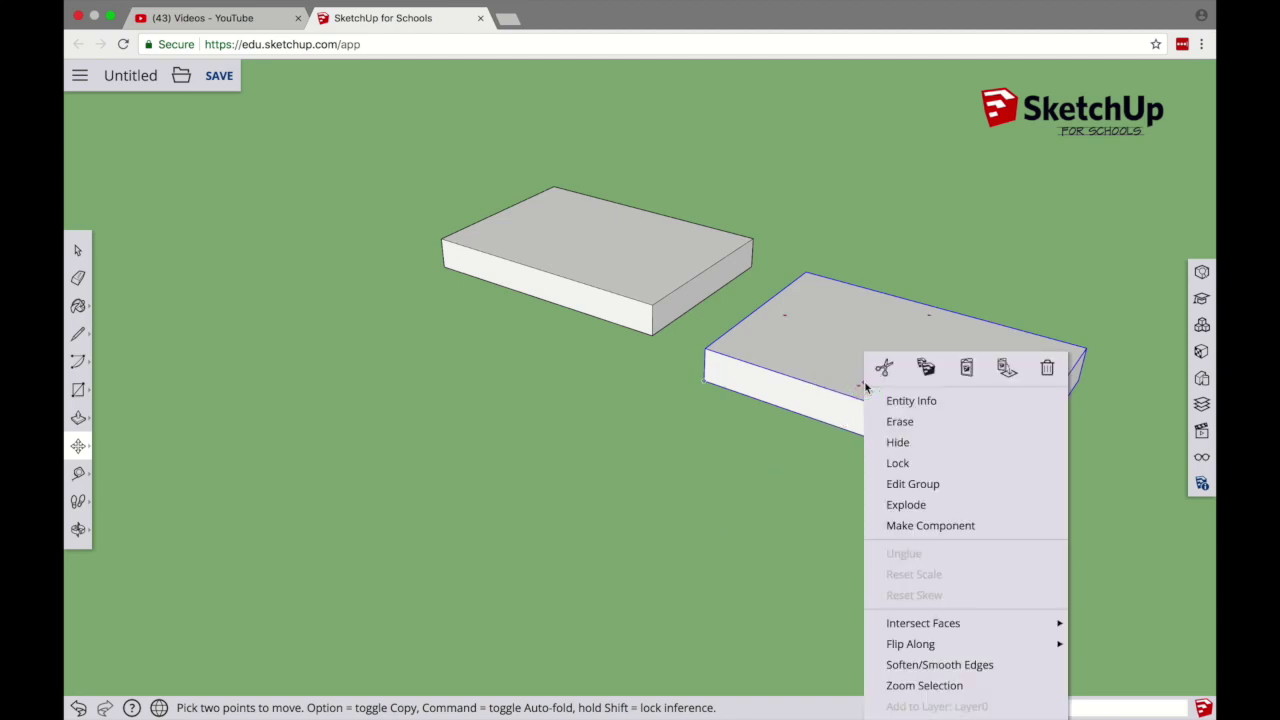
{"action": "left_click", "coordinate": [908, 508]}
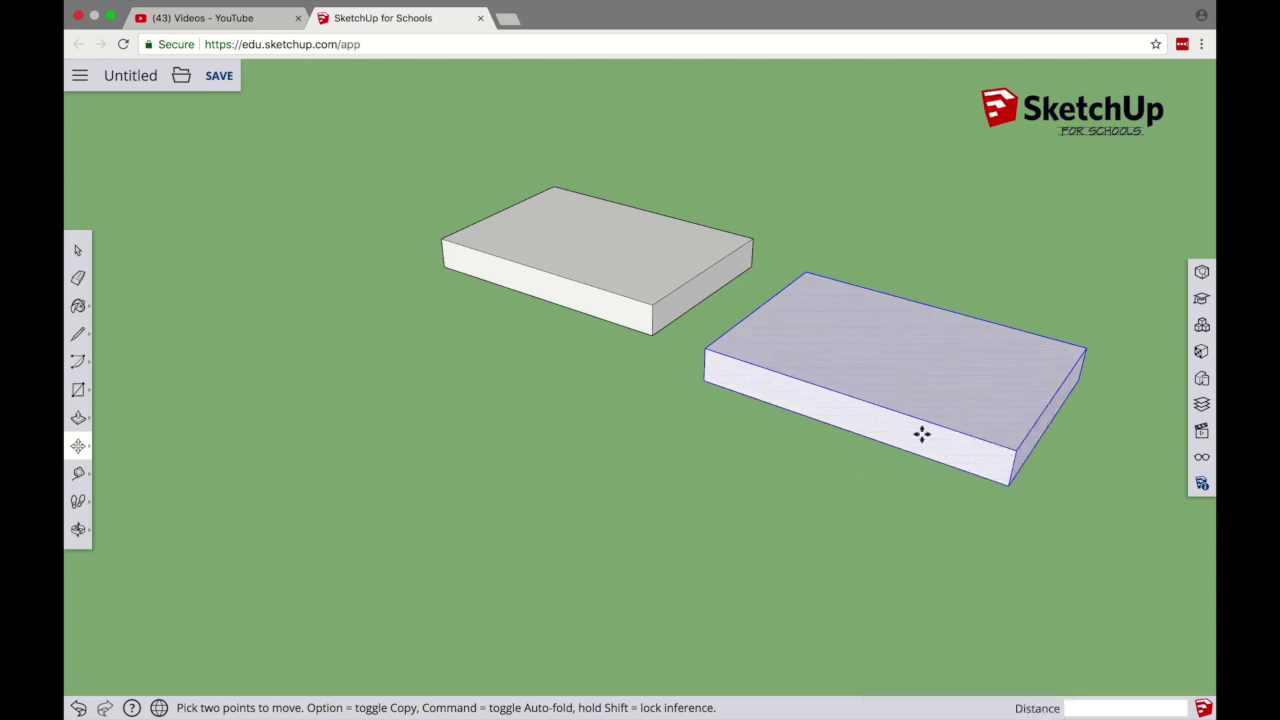
{"action": "key", "text": "space"}
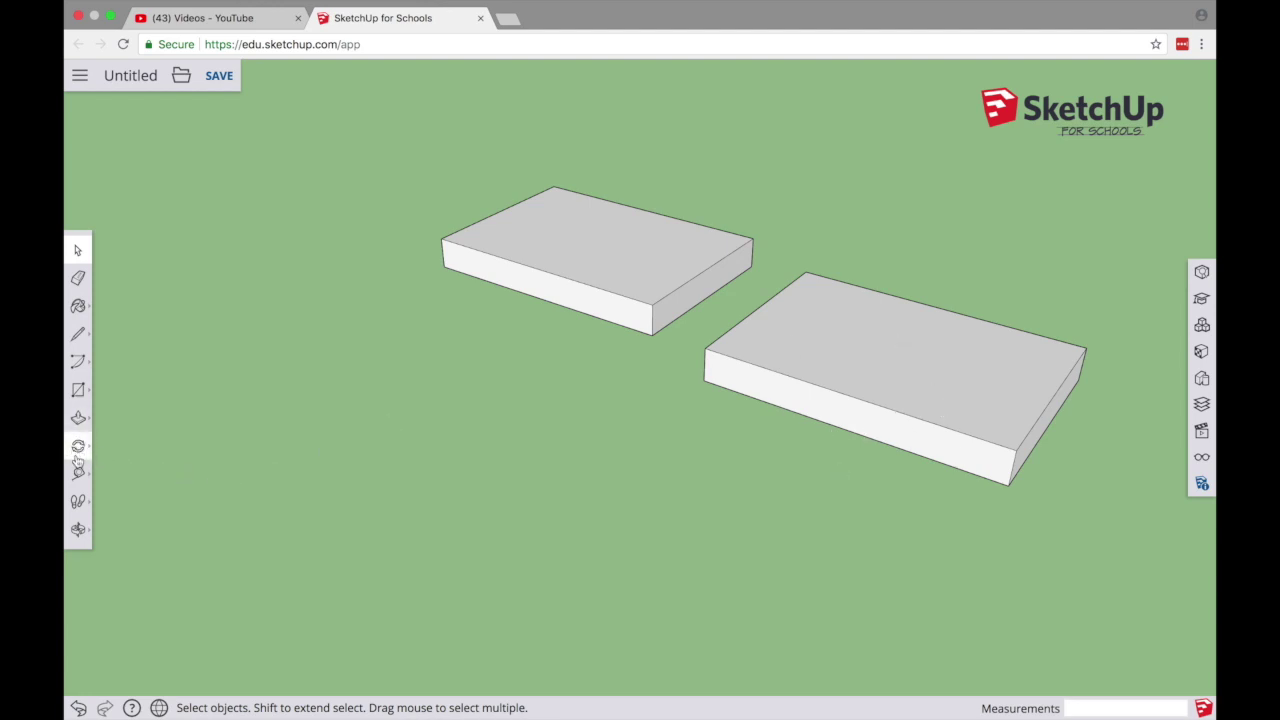
{"action": "left_click", "coordinate": [78, 447]}
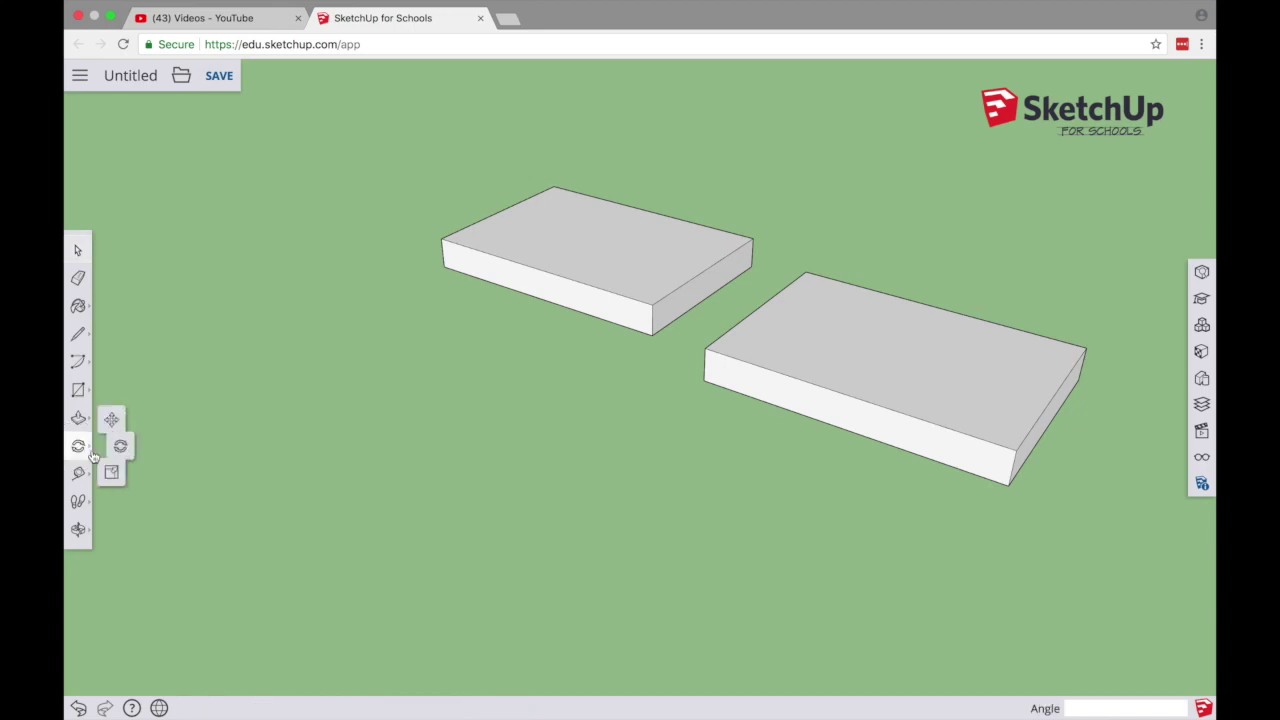
{"action": "left_click", "coordinate": [709, 362]}
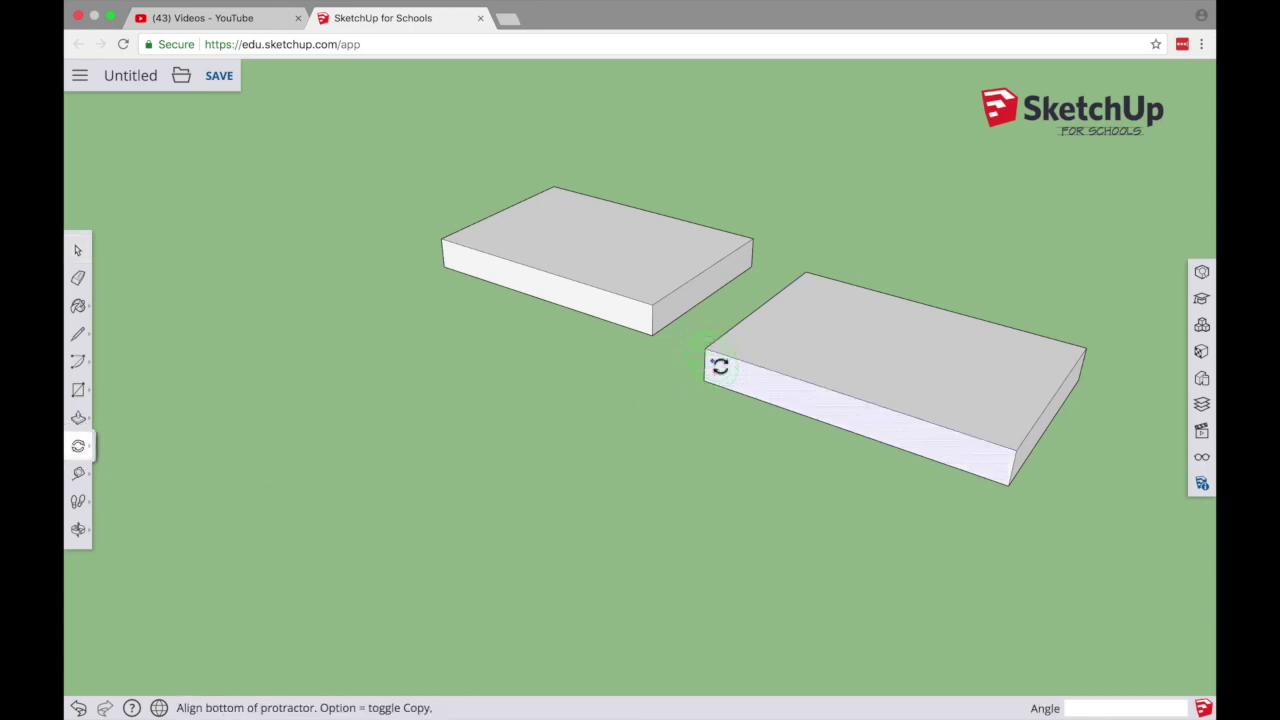
{"action": "left_click", "coordinate": [856, 414]}
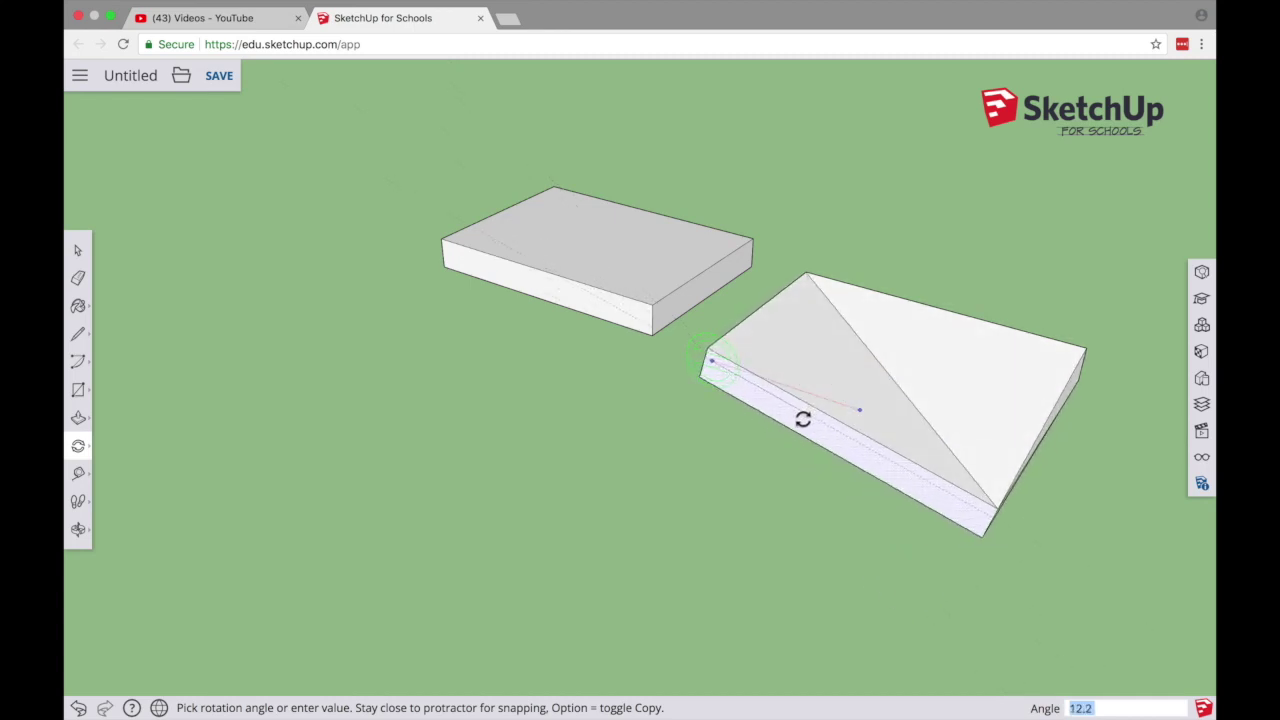
{"action": "key", "text": "Escape"}
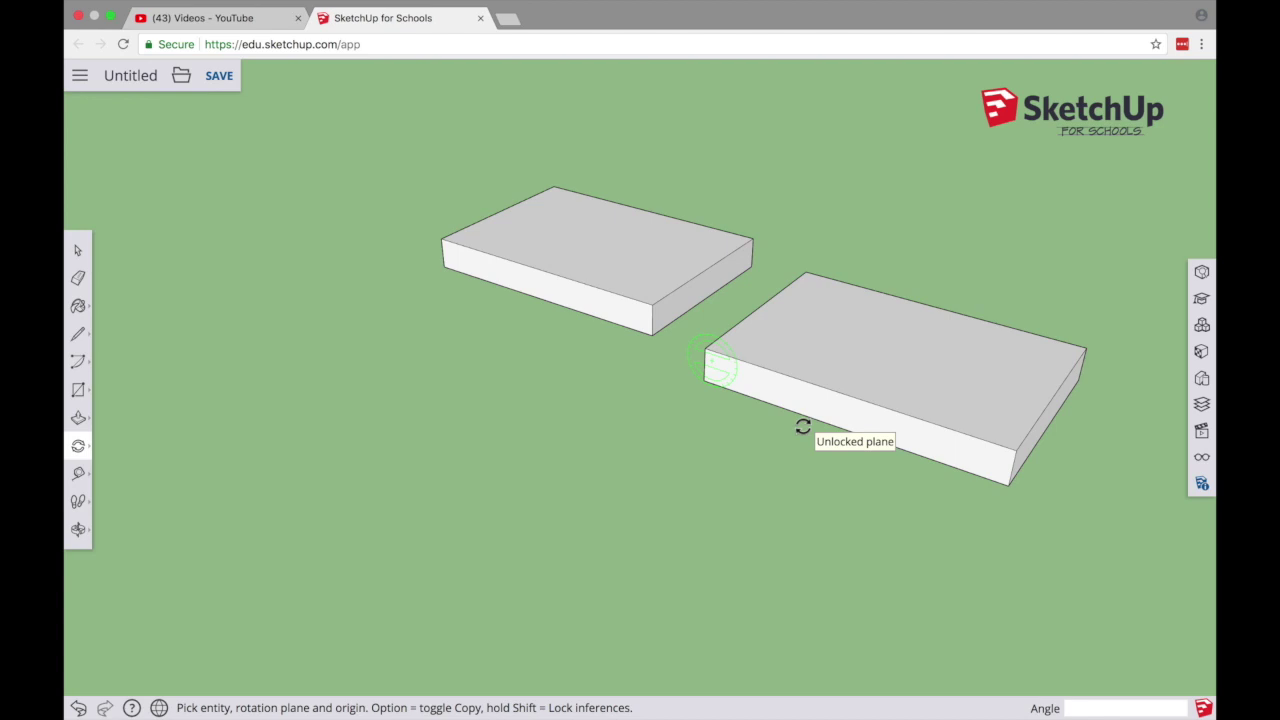
{"action": "left_click", "coordinate": [78, 250]}
Window-select all the right-hand board's faces and edges and Make Group
{"action": "middle_click_drag", "start_coordinate": [806, 457], "coordinate": [750, 310]}
{"action": "left_click_drag", "start_coordinate": [714, 189], "coordinate": [1071, 471]}
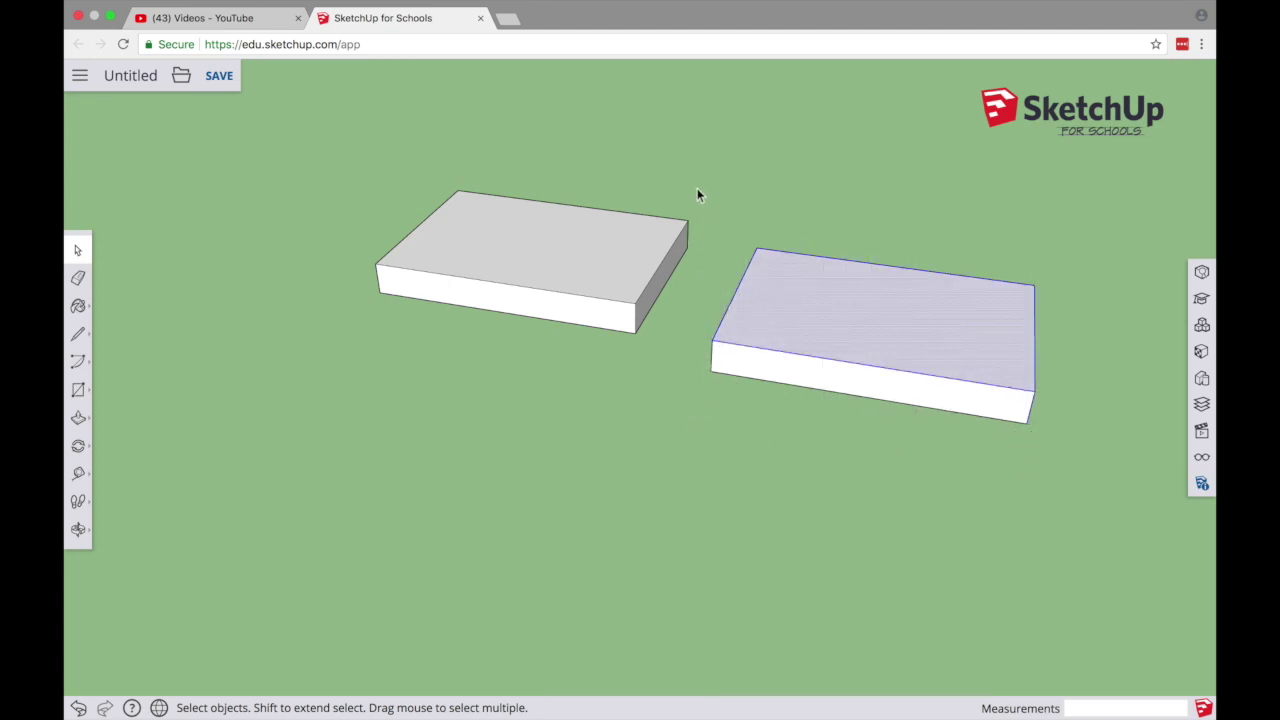
{"action": "left_click_drag", "start_coordinate": [697, 196], "coordinate": [1075, 480]}
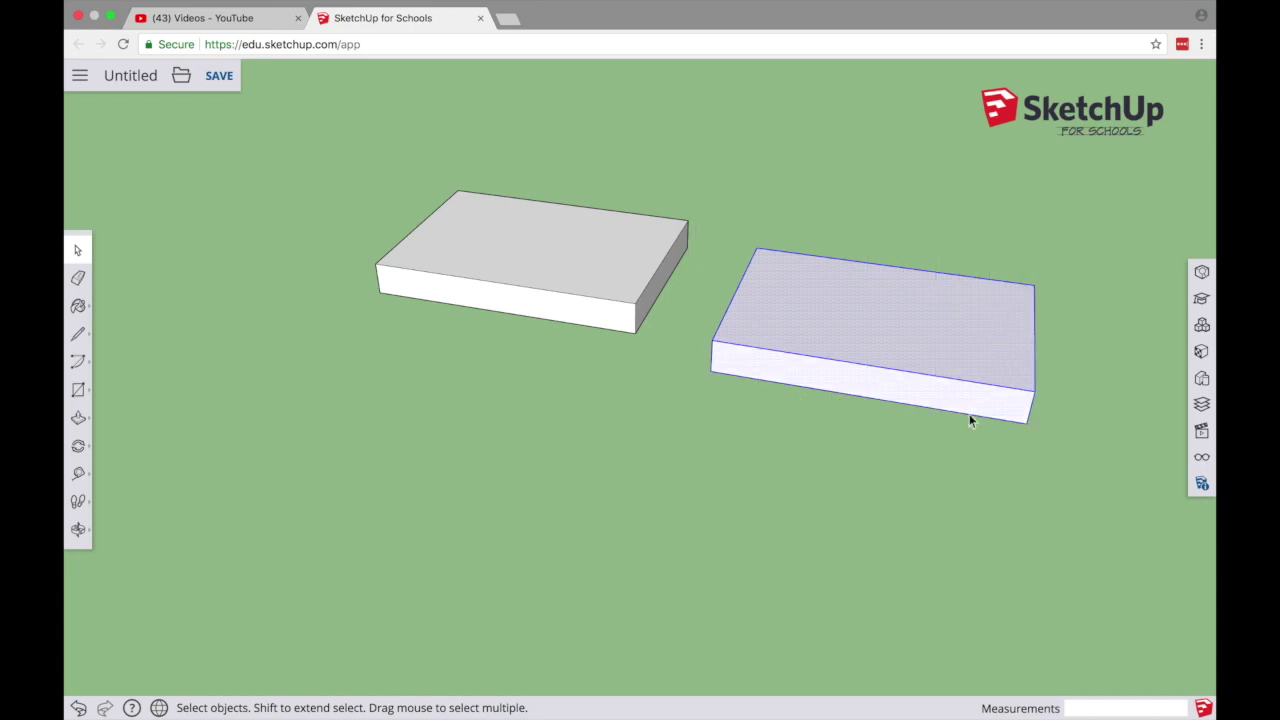
{"action": "right_click", "coordinate": [929, 361]}
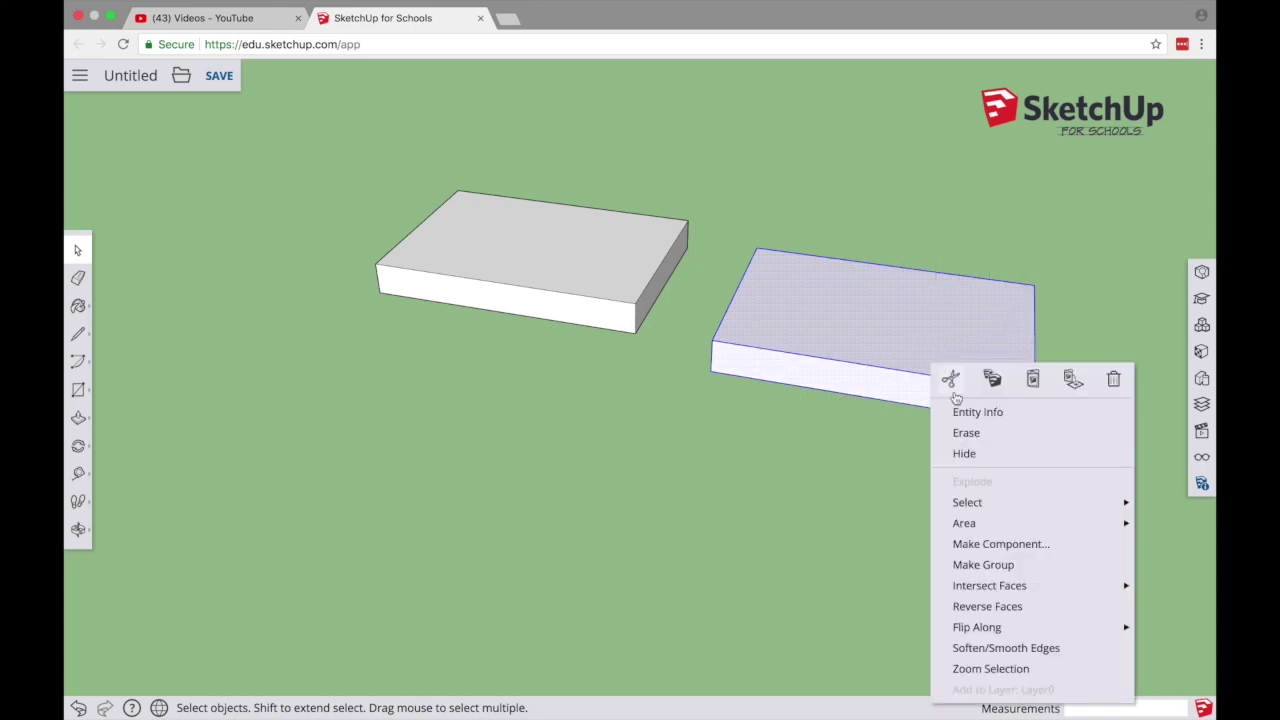
{"action": "left_click", "coordinate": [1003, 566]}
{"action": "middle_click_drag", "start_coordinate": [830, 497], "coordinate": [655, 495]}
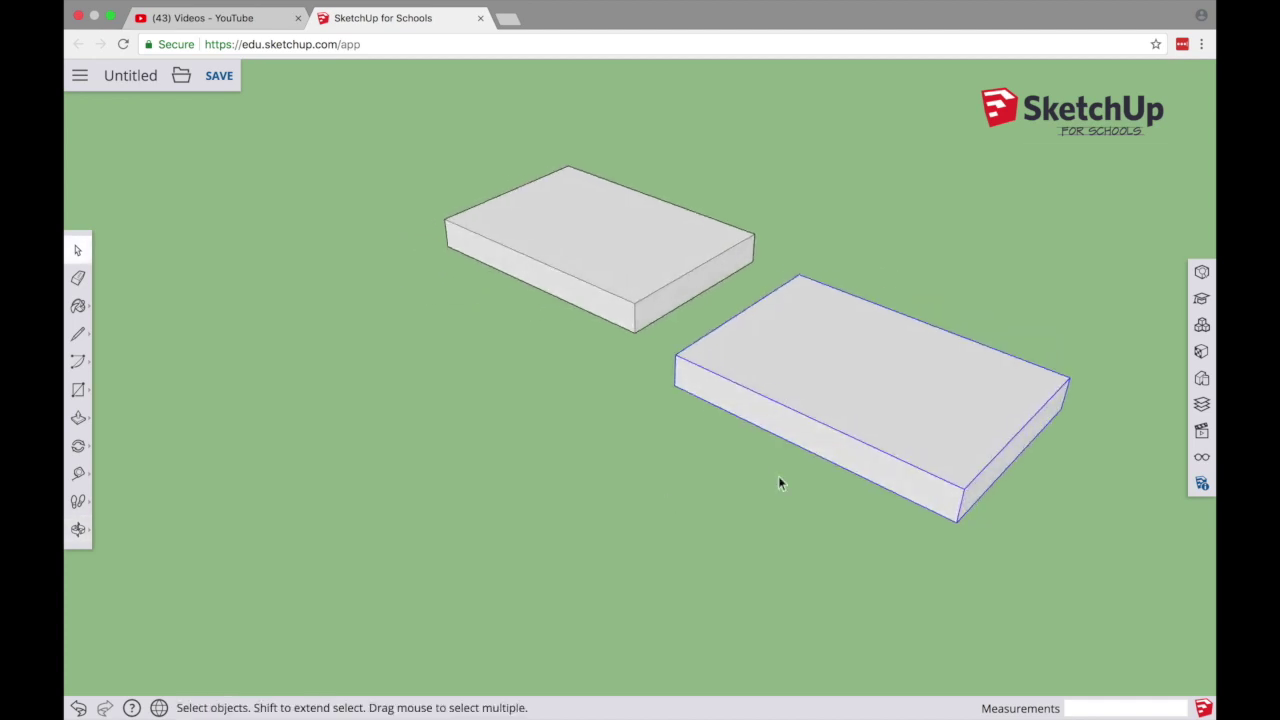
{"action": "left_click", "coordinate": [79, 449]}
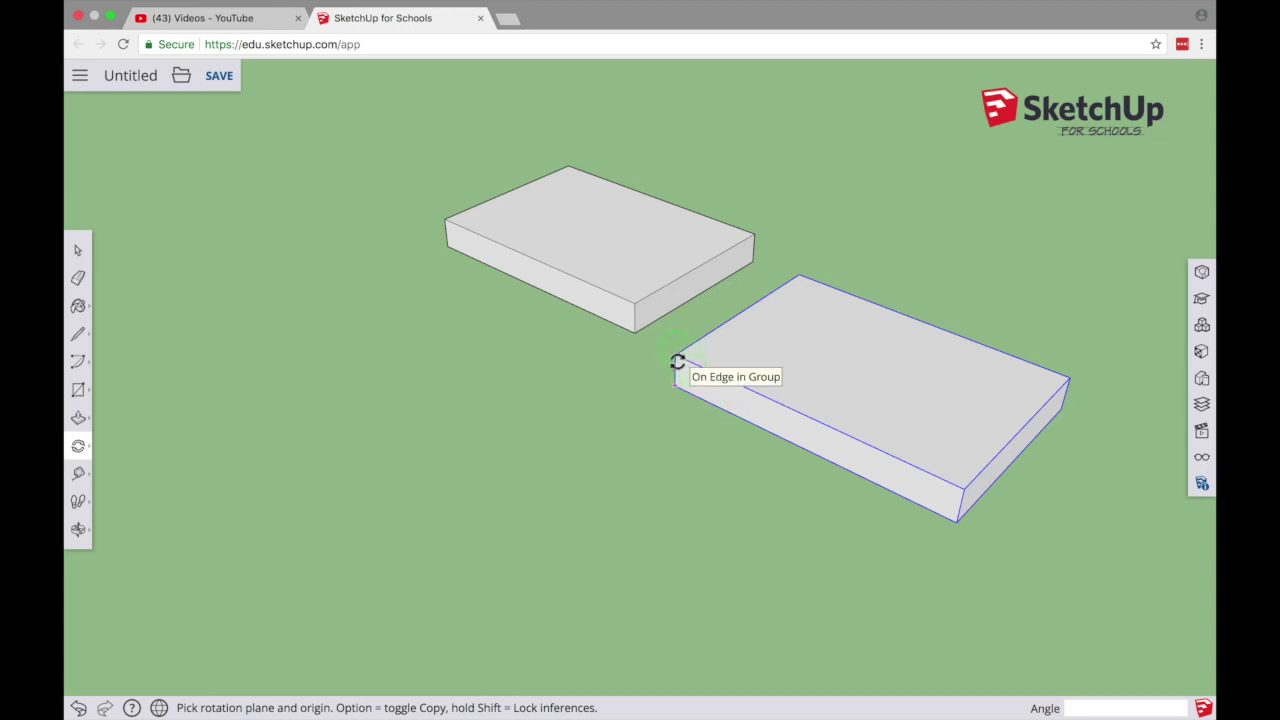
Rotate the right board 90° around its near corner and front edge so it stands upright
{"action": "left_click", "coordinate": [677, 361]}
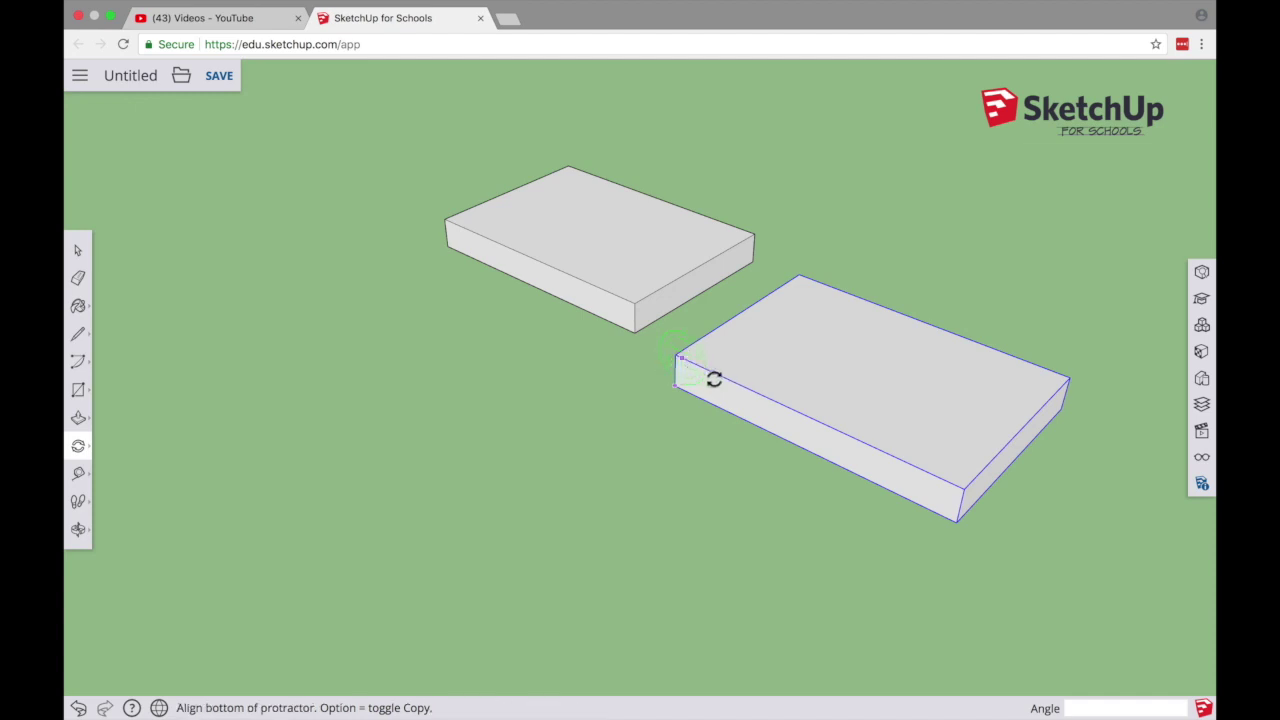
{"action": "left_click", "coordinate": [786, 405]}
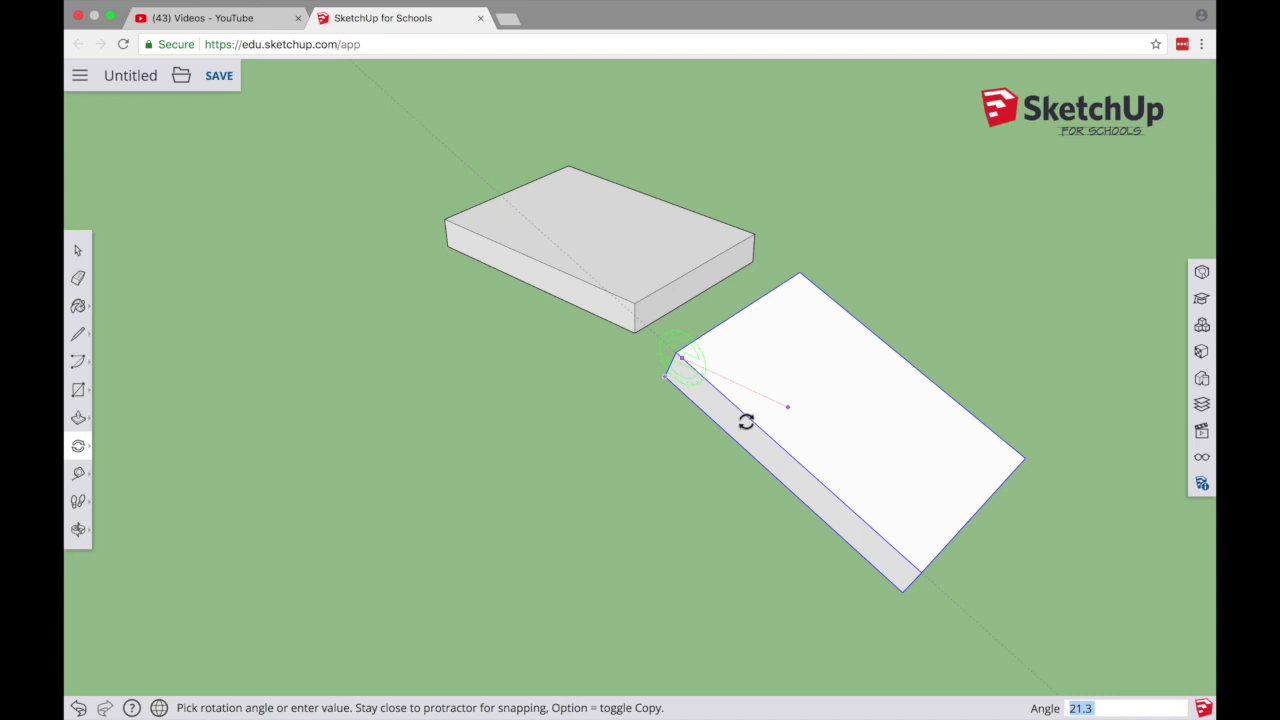
{"action": "type", "text": "90"}
{"action": "key", "text": "Return"}
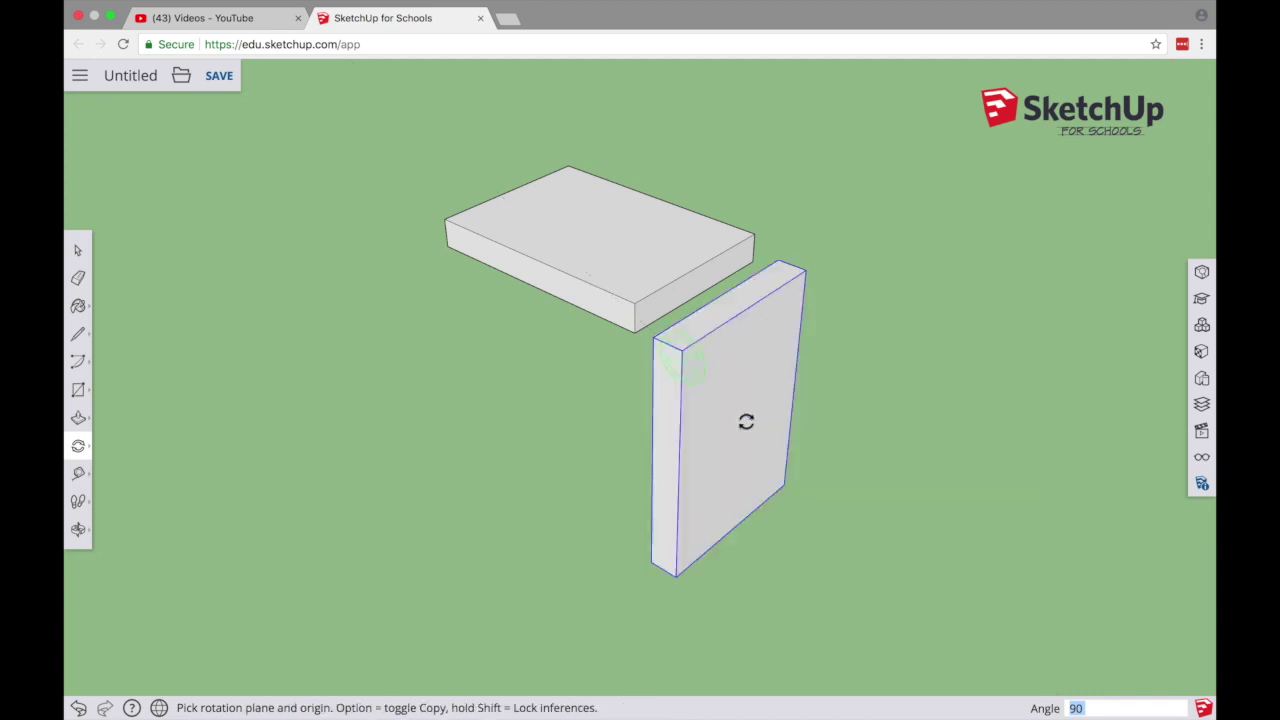
{"action": "left_click", "coordinate": [80, 252]}
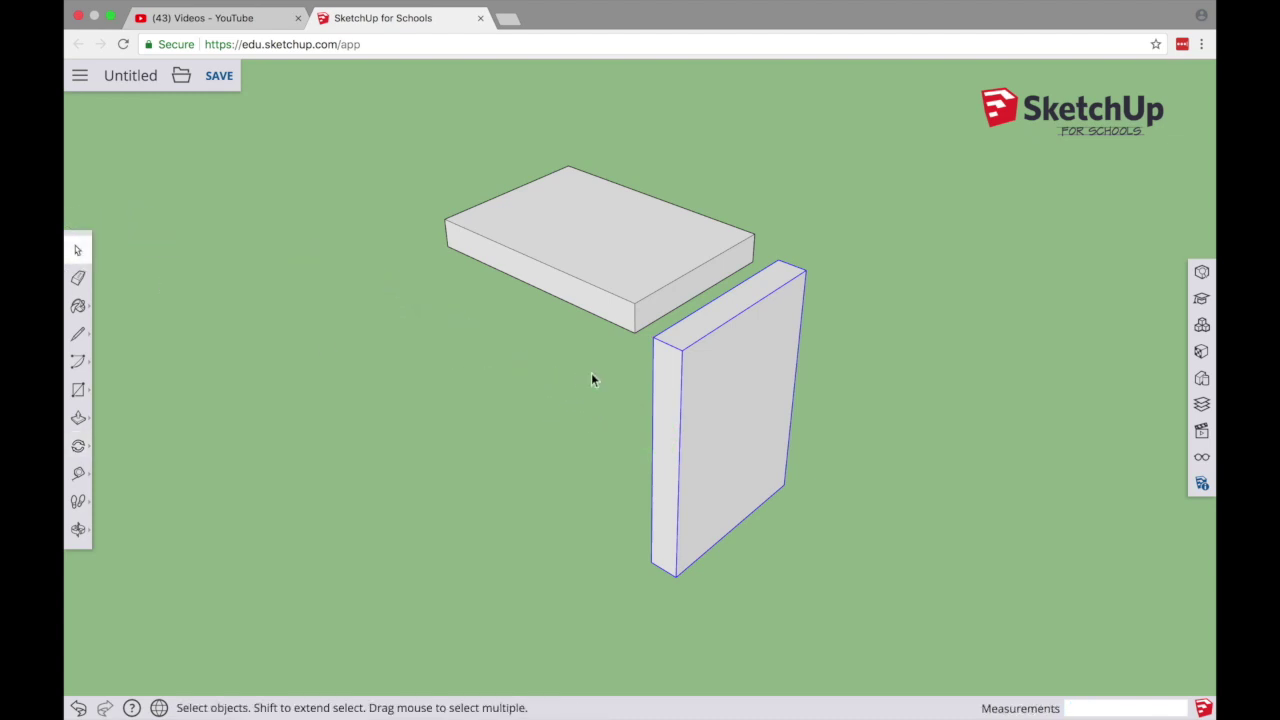
Zoom in and select the flat upper board with the Select tool
{"action": "left_click", "coordinate": [80, 449]}
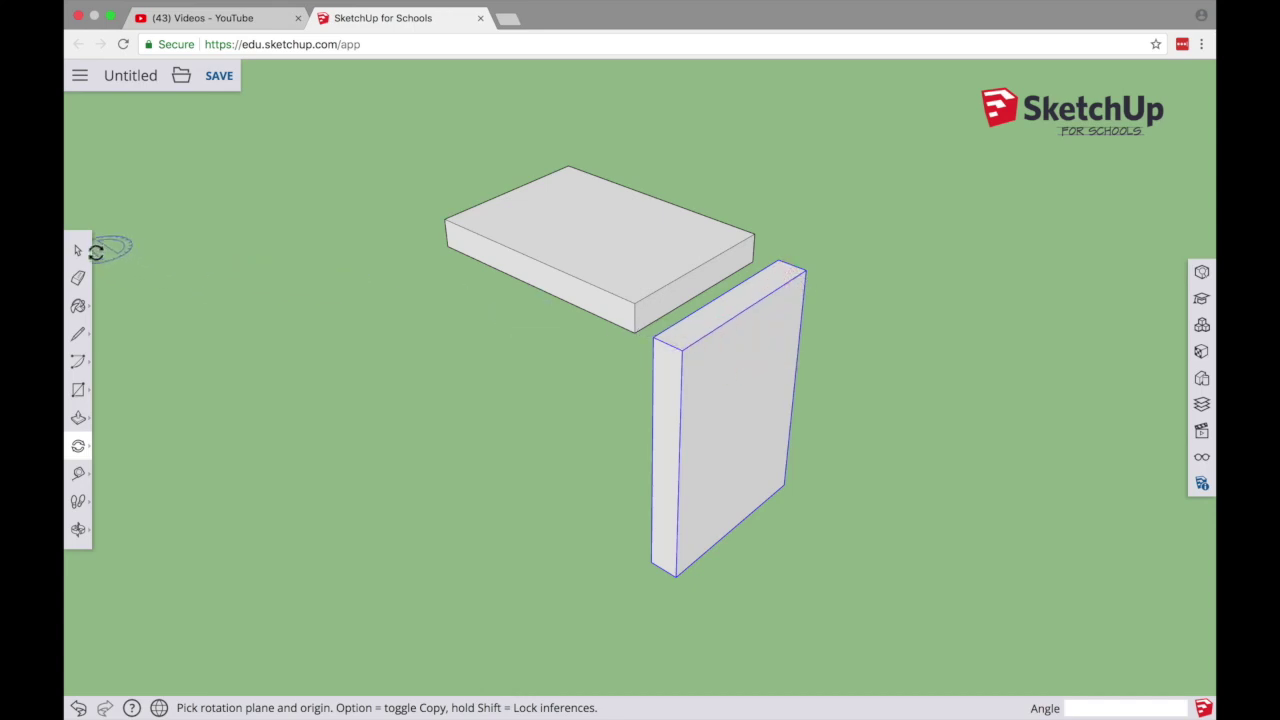
{"action": "left_click", "coordinate": [80, 251]}
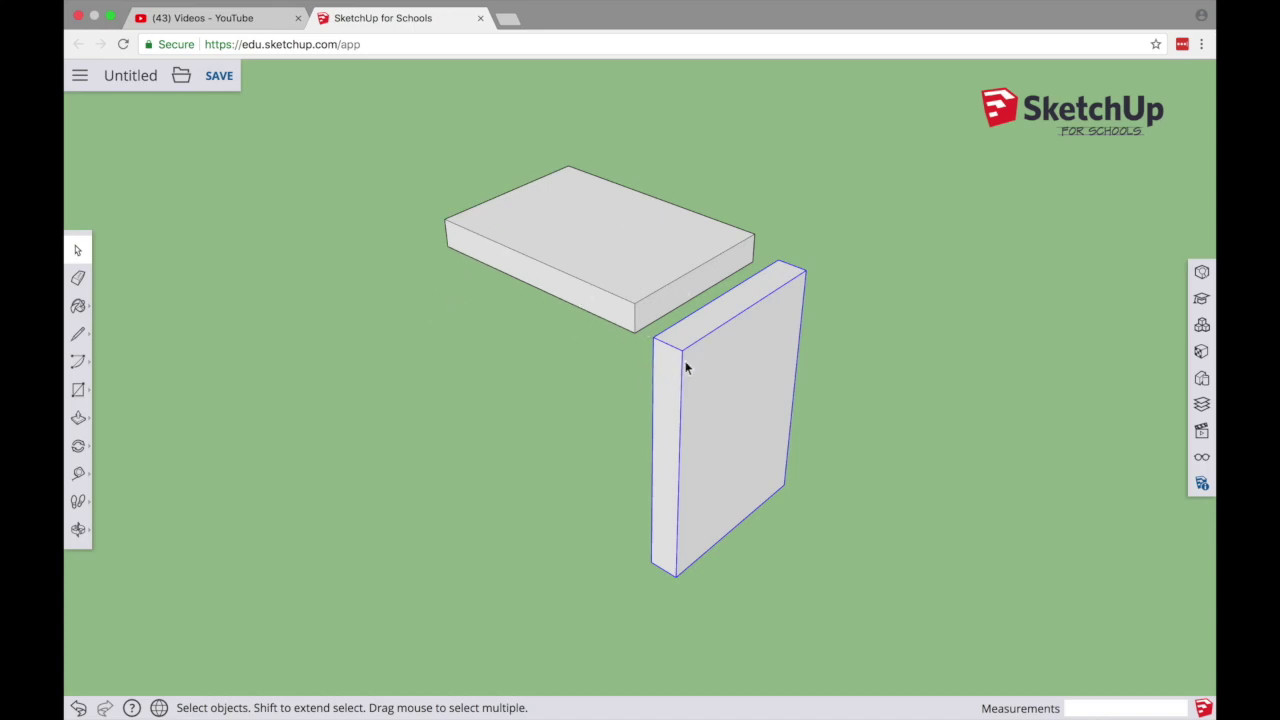
{"action": "scroll", "coordinate": [678, 368], "scroll_direction": "up", "scroll_amount": 5}
{"action": "left_click", "coordinate": [591, 284]}
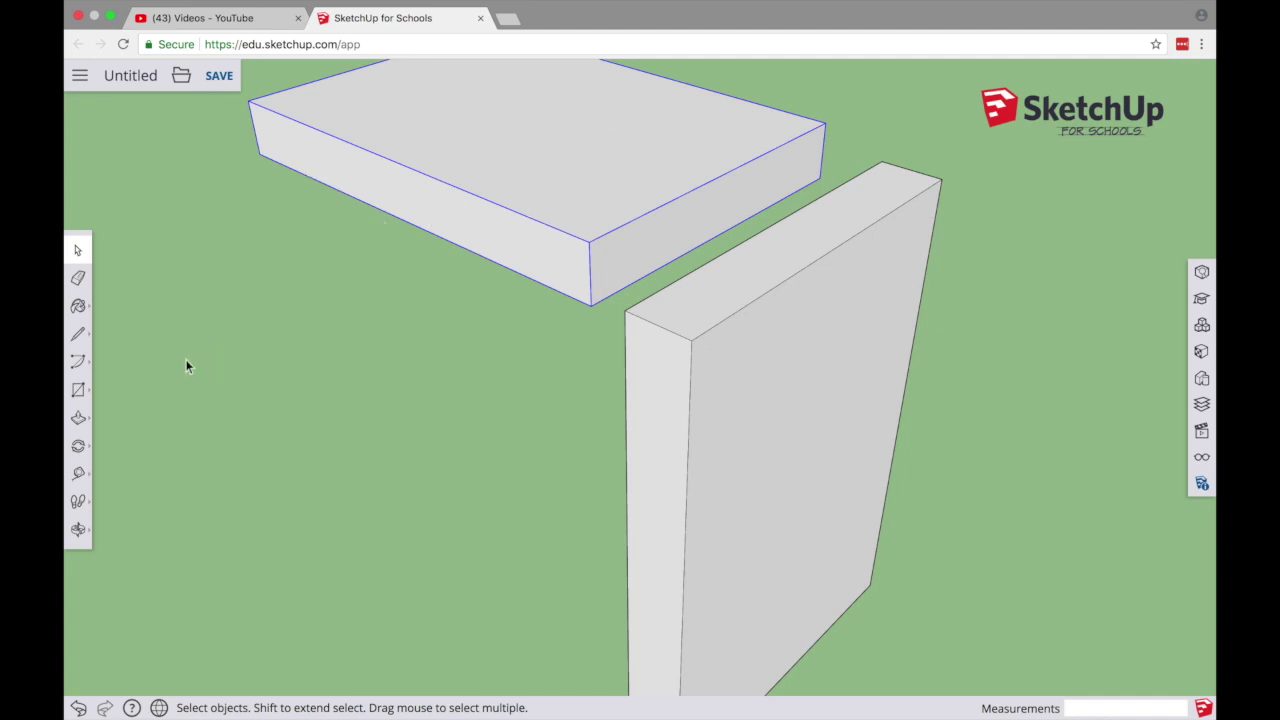
Move the flat board by its corner onto the upright board's top endpoint, then undo that placement
{"action": "left_click", "coordinate": [91, 452]}
{"action": "mouse_move", "coordinate": [91, 452]}
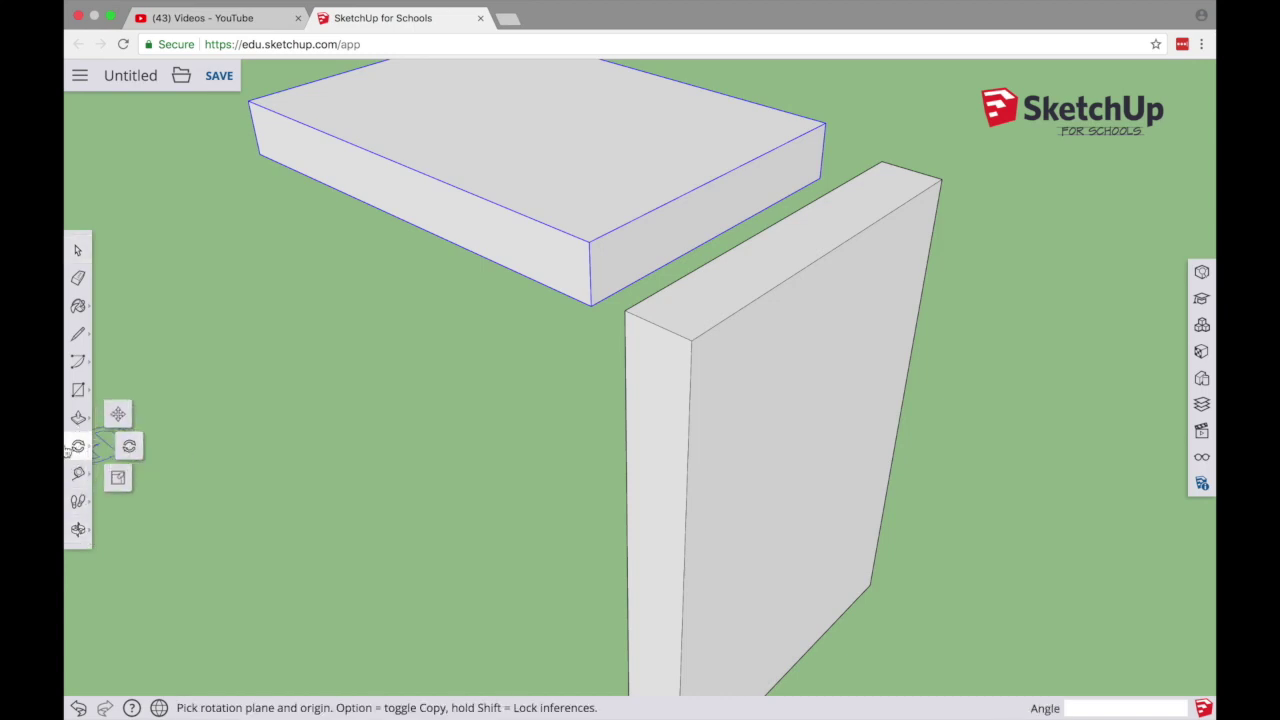
{"action": "left_click", "coordinate": [118, 416]}
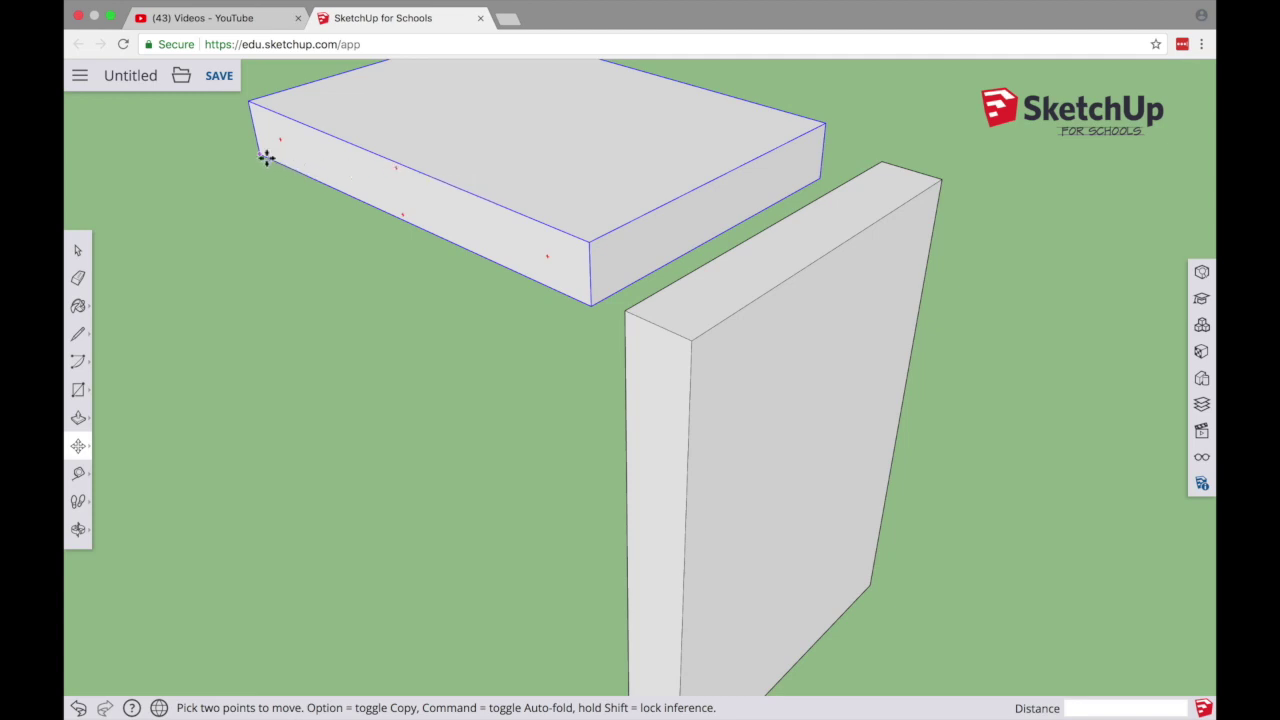
{"action": "left_click_drag", "start_coordinate": [258, 153], "coordinate": [815, 420]}
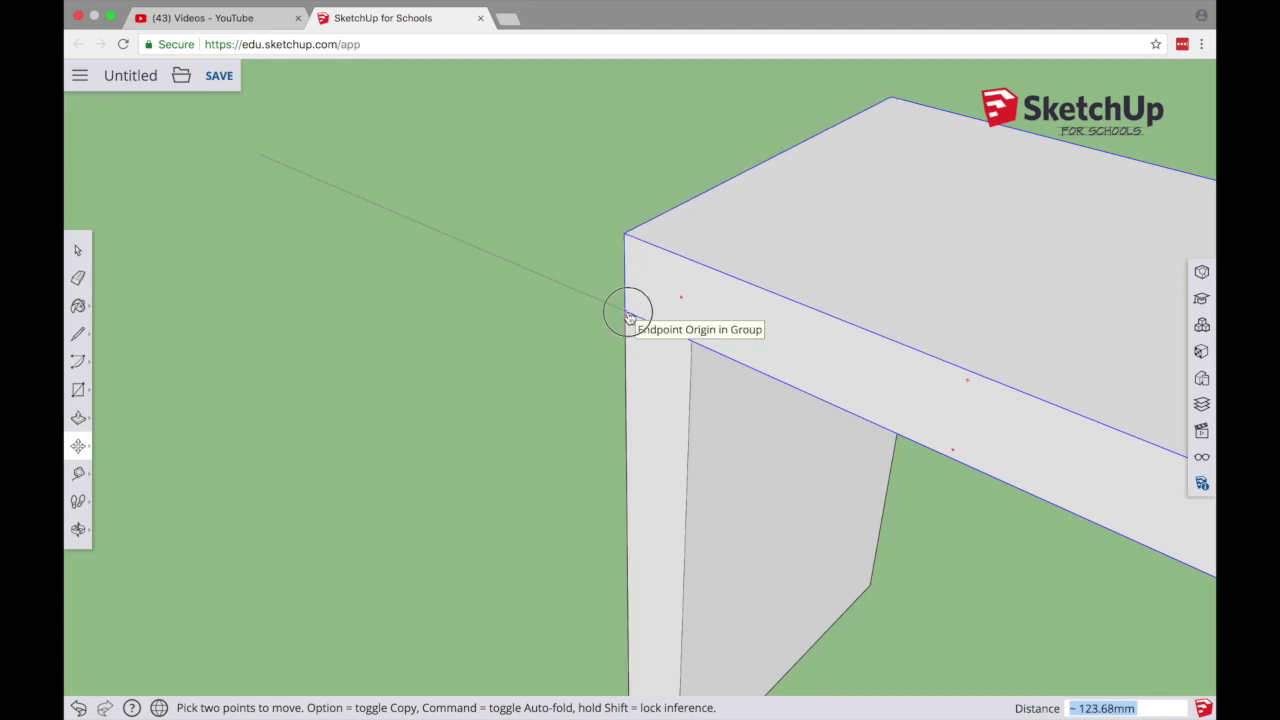
{"action": "left_click", "coordinate": [628, 318]}
{"action": "key", "text": "super+z"}
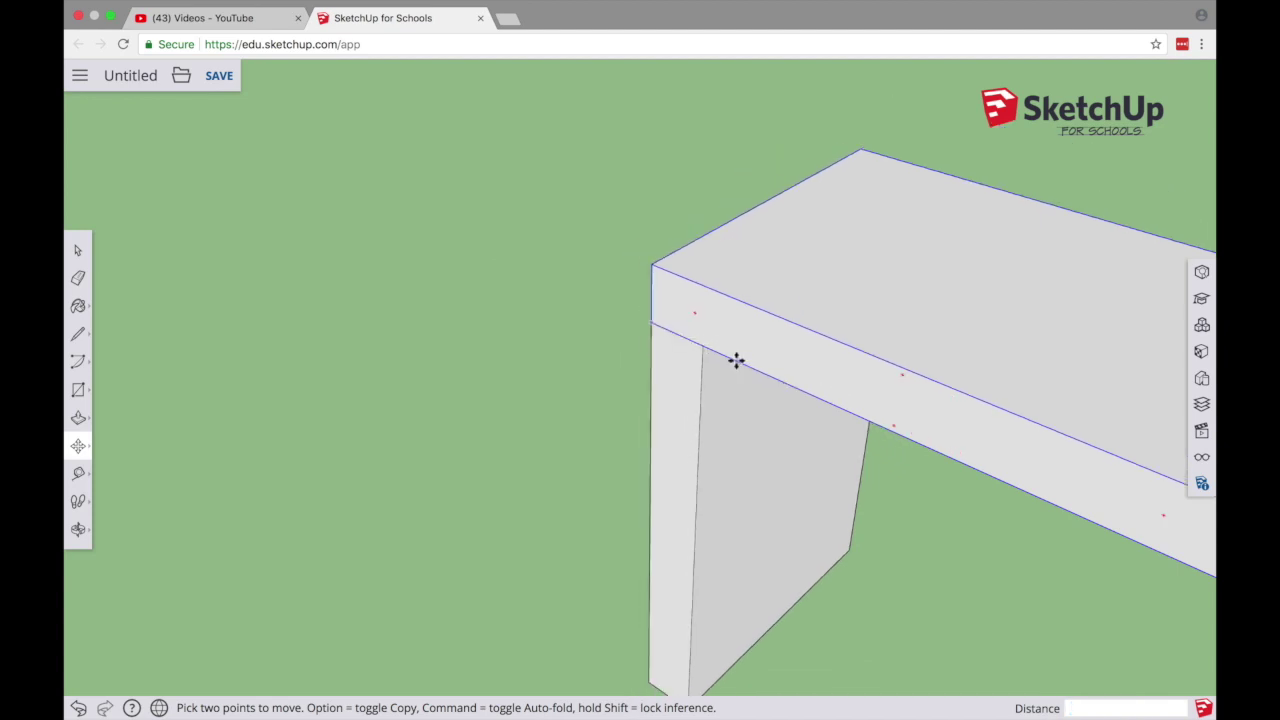
{"action": "scroll", "coordinate": [735, 360], "scroll_direction": "down", "scroll_amount": 5}
Reposition the flat board slightly lower so its end sits flush over the upright board's outer face
{"action": "middle_click_drag", "start_coordinate": [787, 446], "coordinate": [874, 383]}
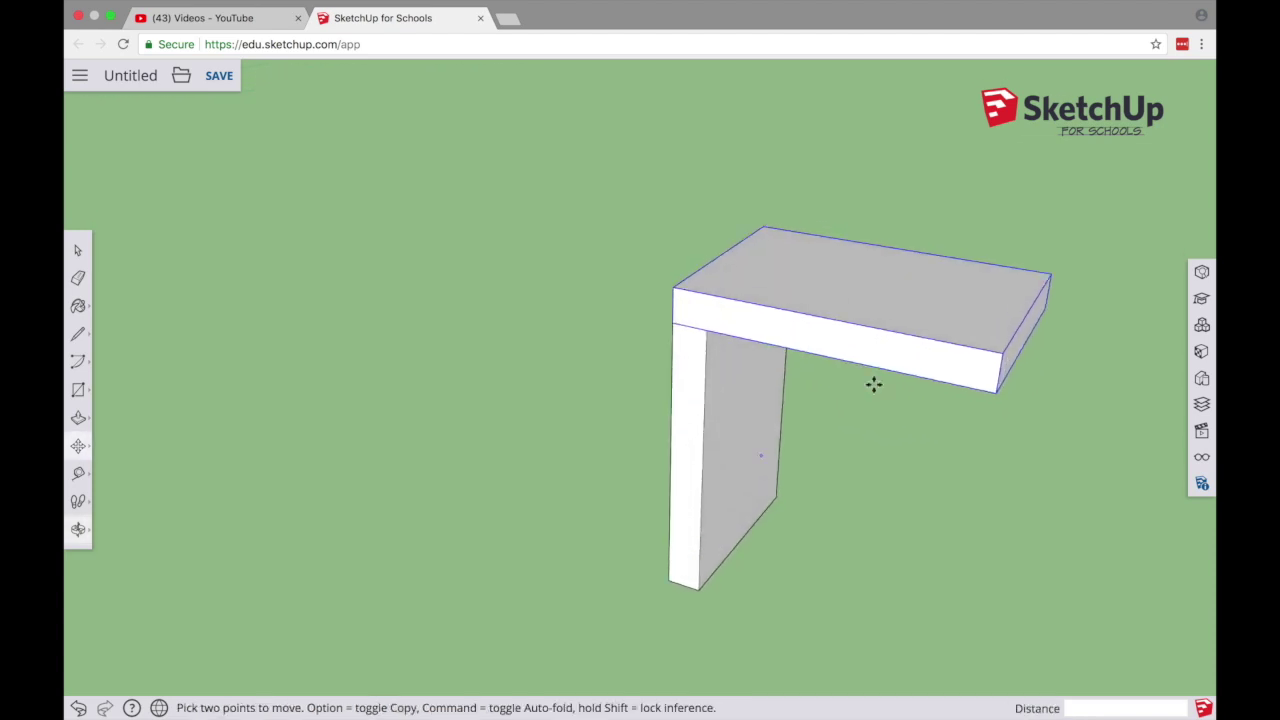
{"action": "left_click", "coordinate": [709, 315]}
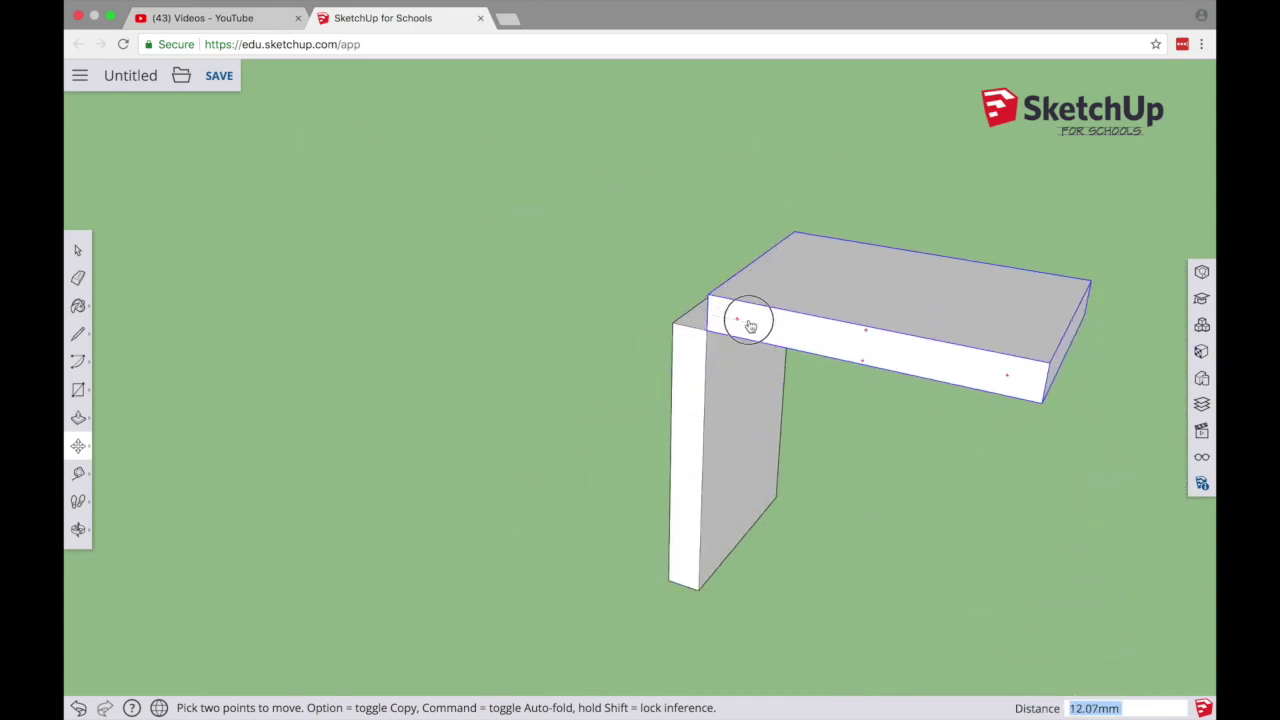
{"action": "middle_click_drag", "start_coordinate": [645, 372], "coordinate": [808, 420]}
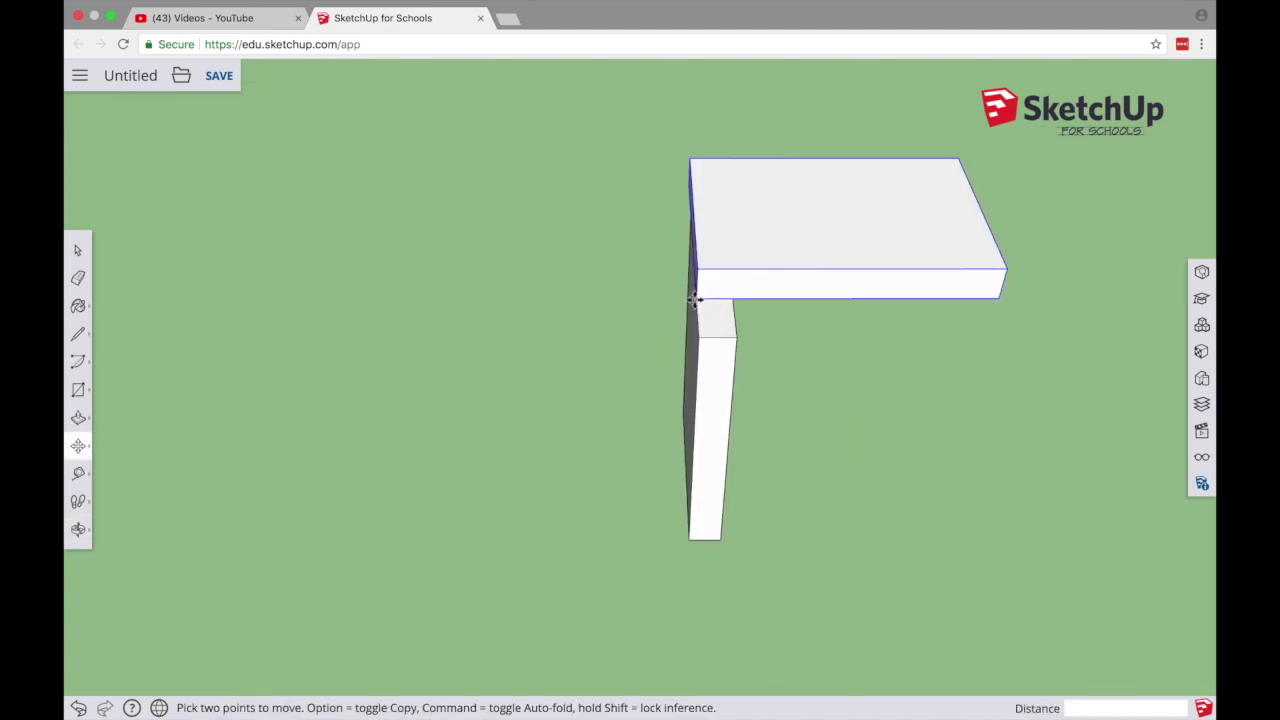
{"action": "left_click", "coordinate": [709, 329]}
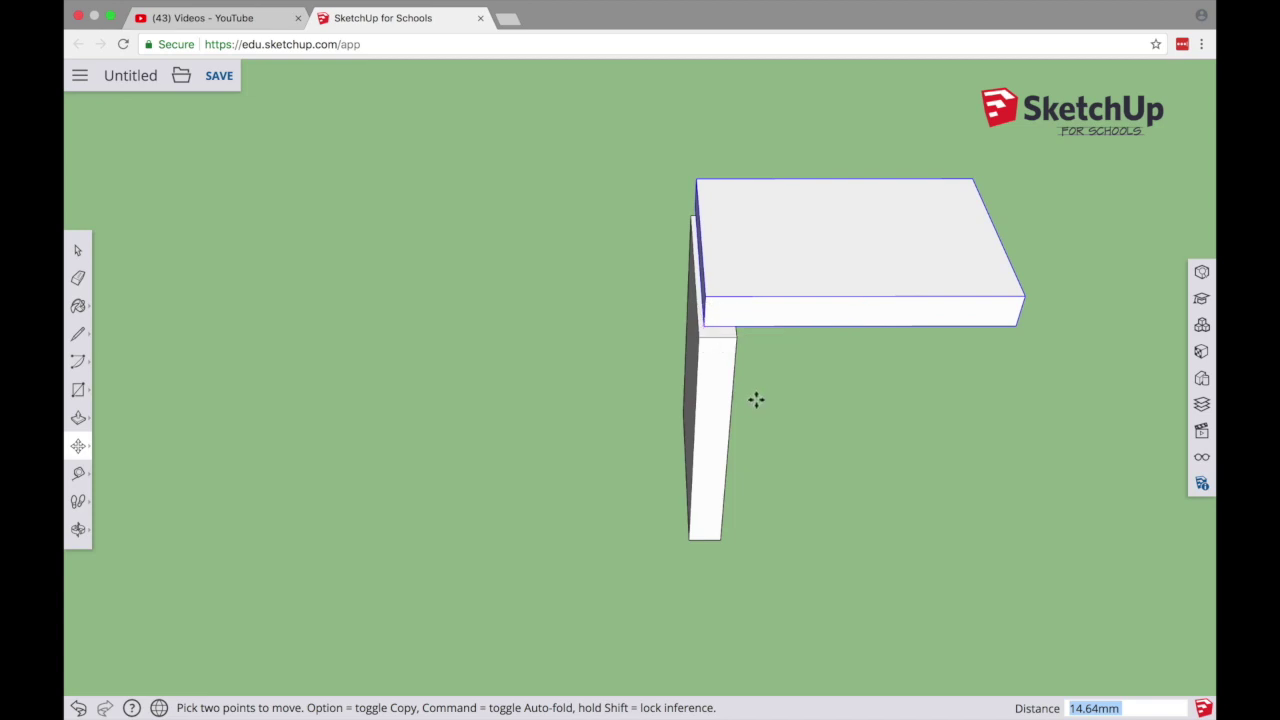
{"action": "middle_click_drag", "start_coordinate": [754, 400], "coordinate": [580, 268]}
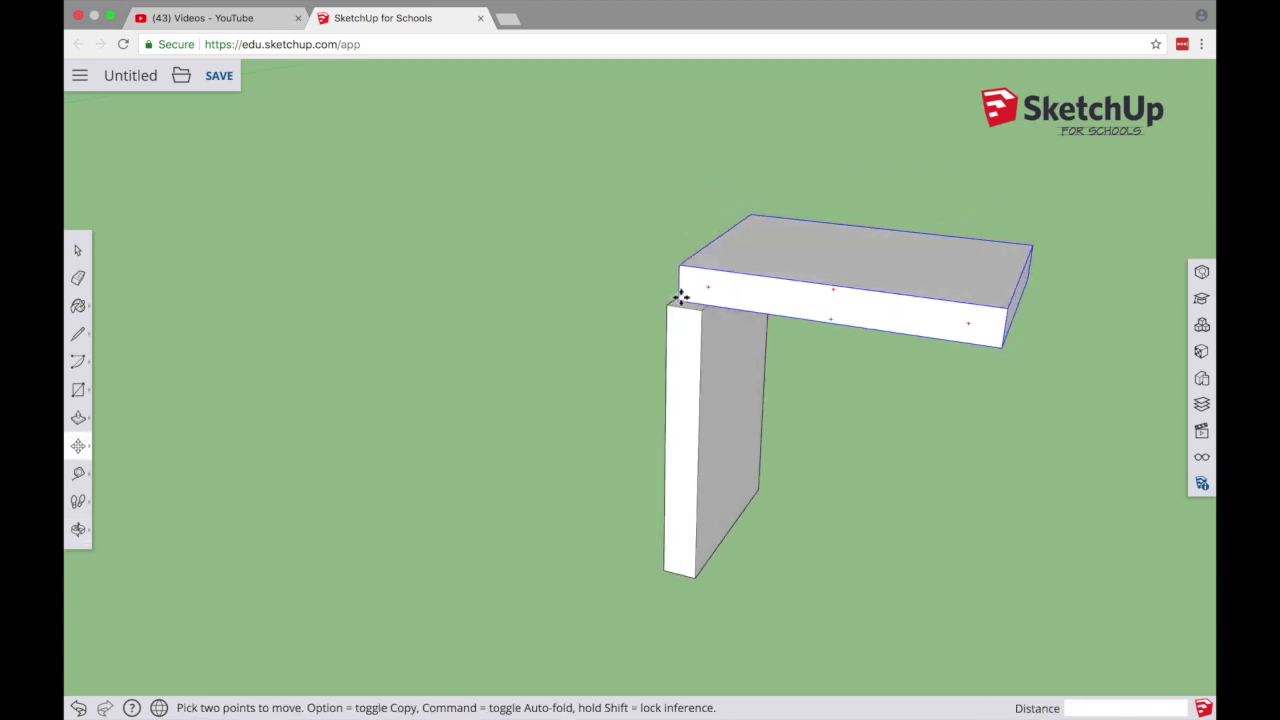
{"action": "left_click", "coordinate": [681, 307]}
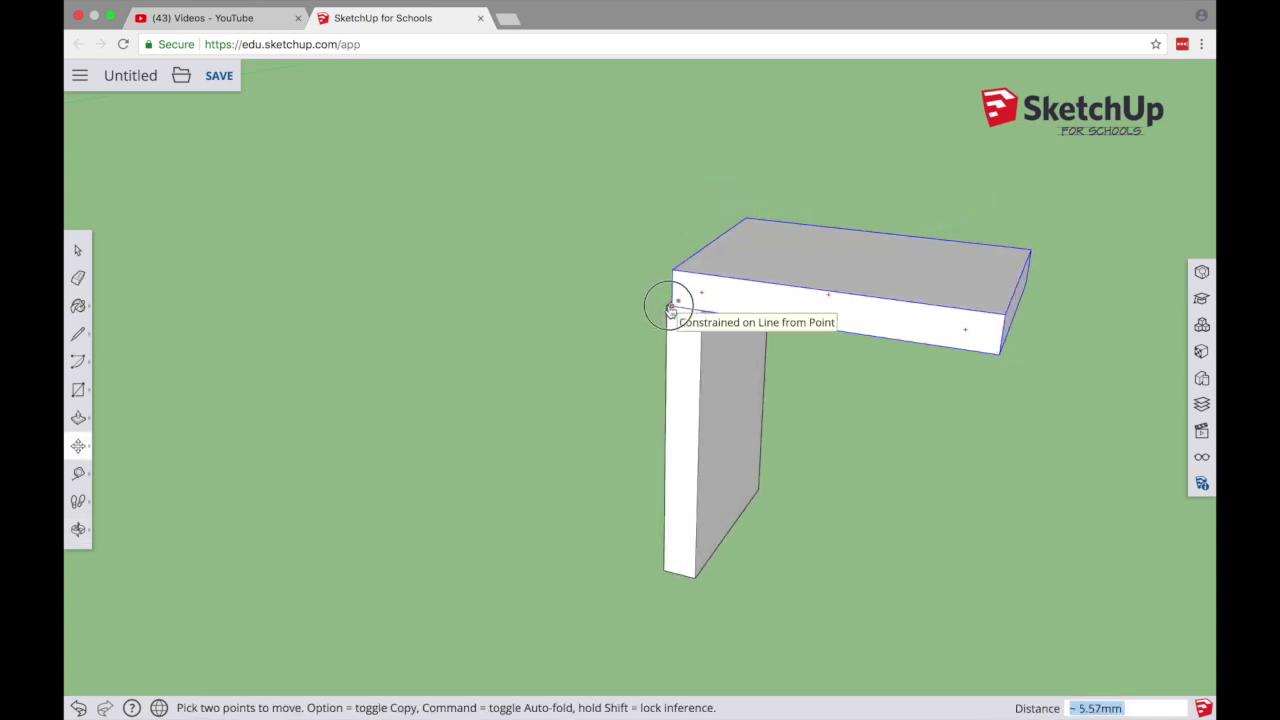
{"action": "scroll", "coordinate": [665, 310], "scroll_direction": "up", "scroll_amount": 5}
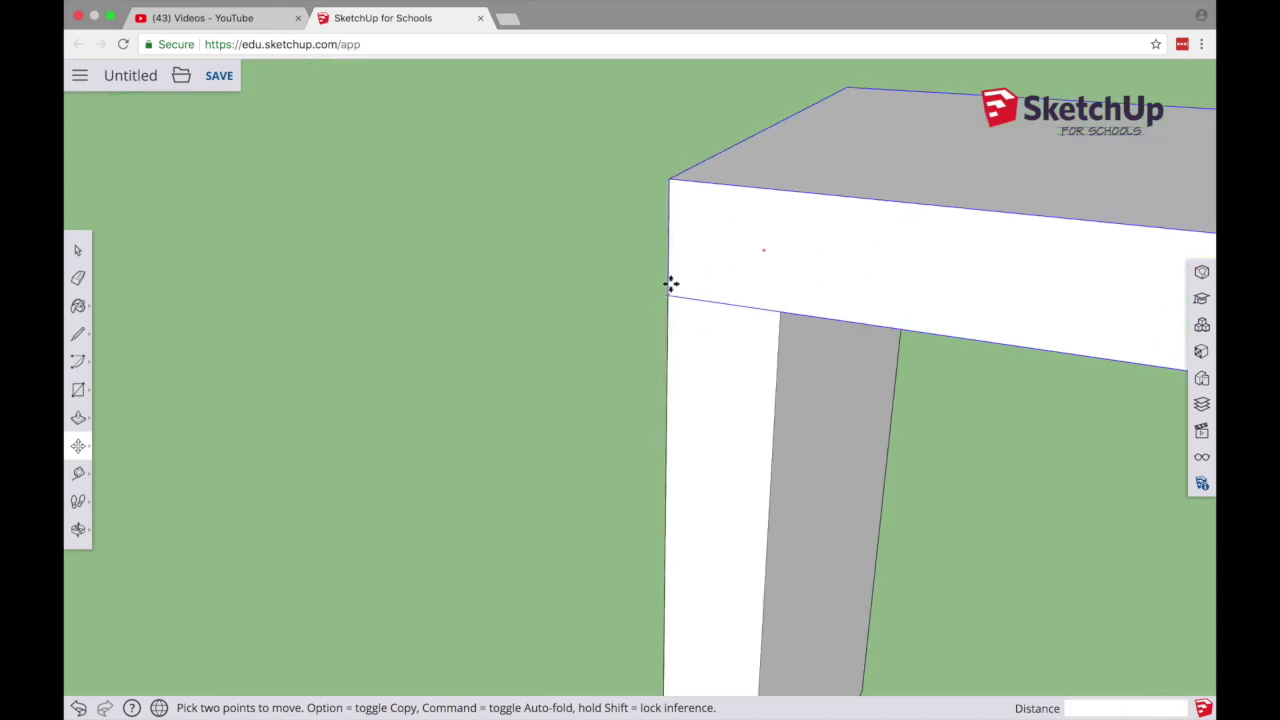
{"action": "mouse_move", "coordinate": [635, 314]}
{"action": "middle_mouse_down"}
{"action": "mouse_move", "coordinate": [777, 314]}
{"action": "mouse_move", "coordinate": [583, 286]}
{"action": "mouse_move", "coordinate": [646, 293]}
{"action": "mouse_move", "coordinate": [626, 291]}
{"action": "middle_mouse_up"}
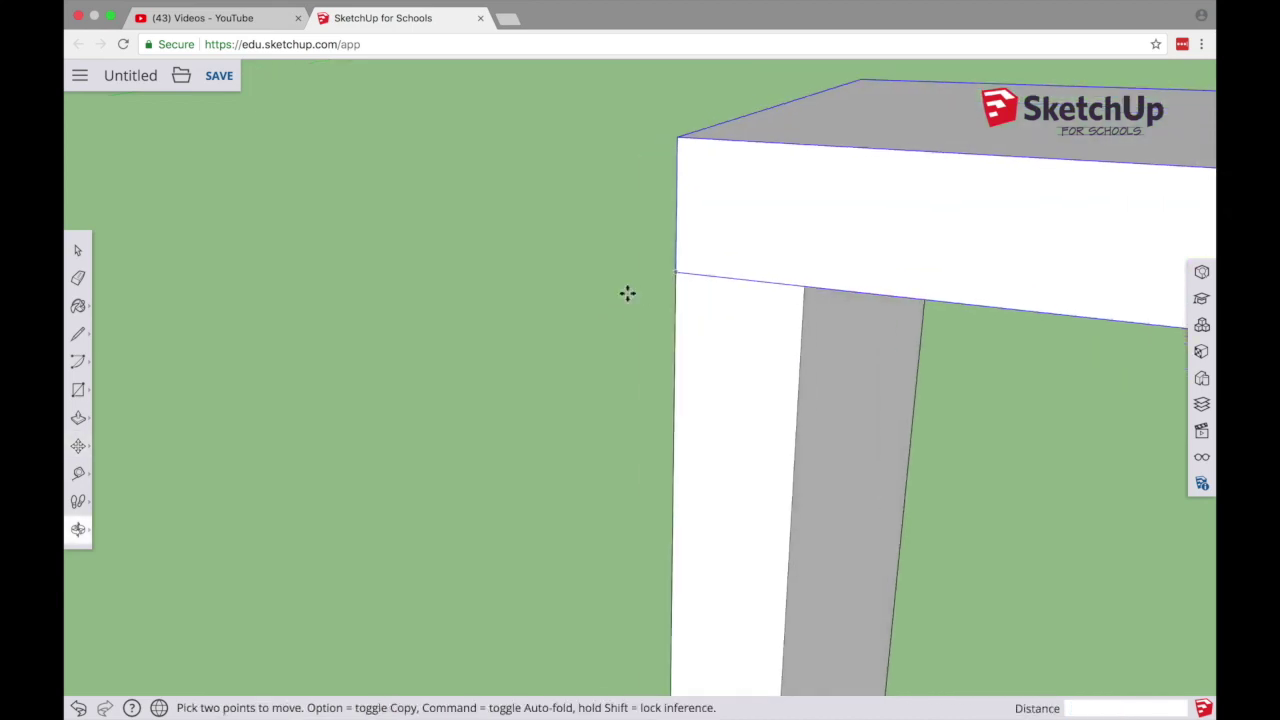
{"action": "left_click", "coordinate": [78, 529]}
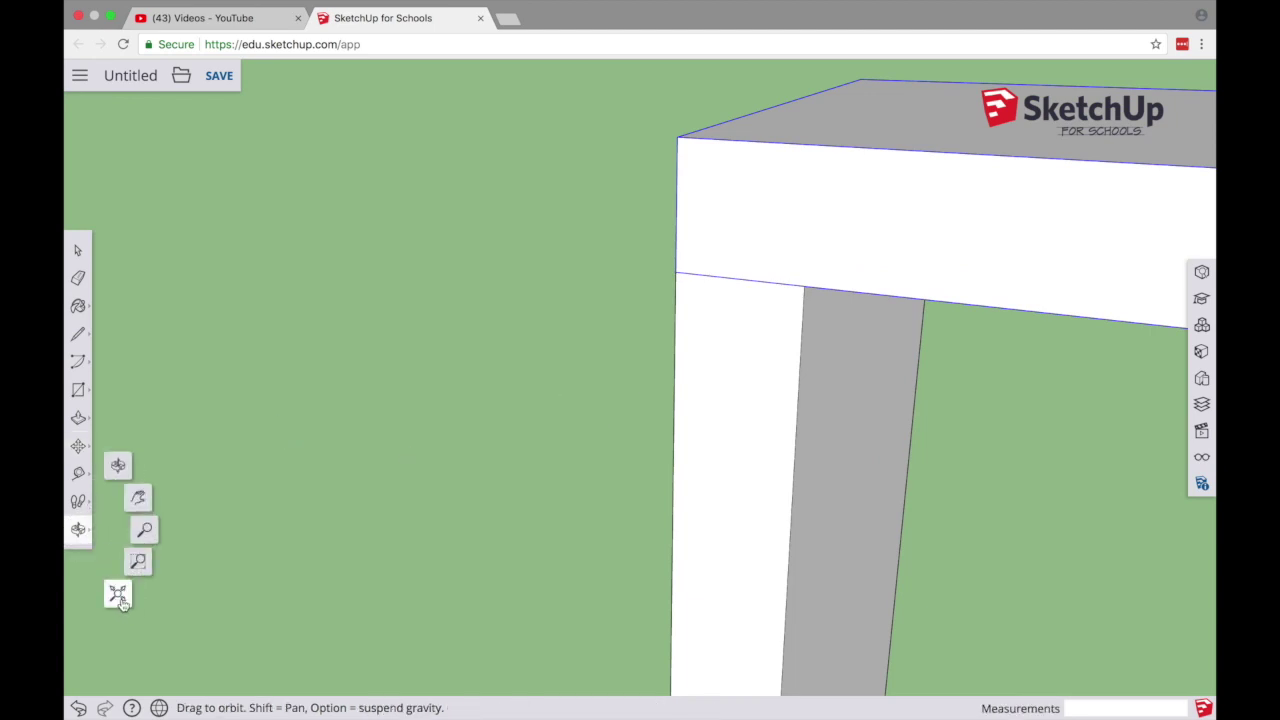
Zoom to extents, zoom out and orbit slightly to show the whole L-shaped joint
{"action": "left_click", "coordinate": [118, 595]}
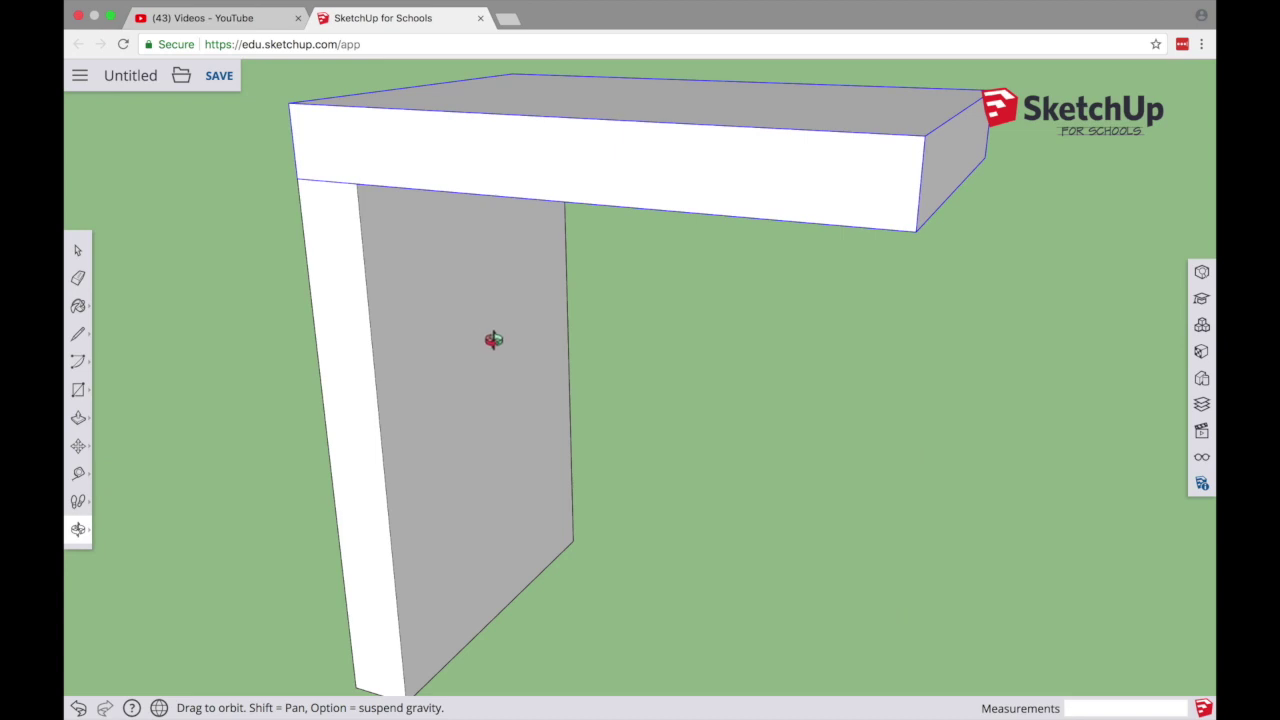
{"action": "scroll", "coordinate": [494, 340], "scroll_direction": "down", "scroll_amount": 3}
{"action": "left_click_drag", "start_coordinate": [428, 254], "coordinate": [460, 297]}
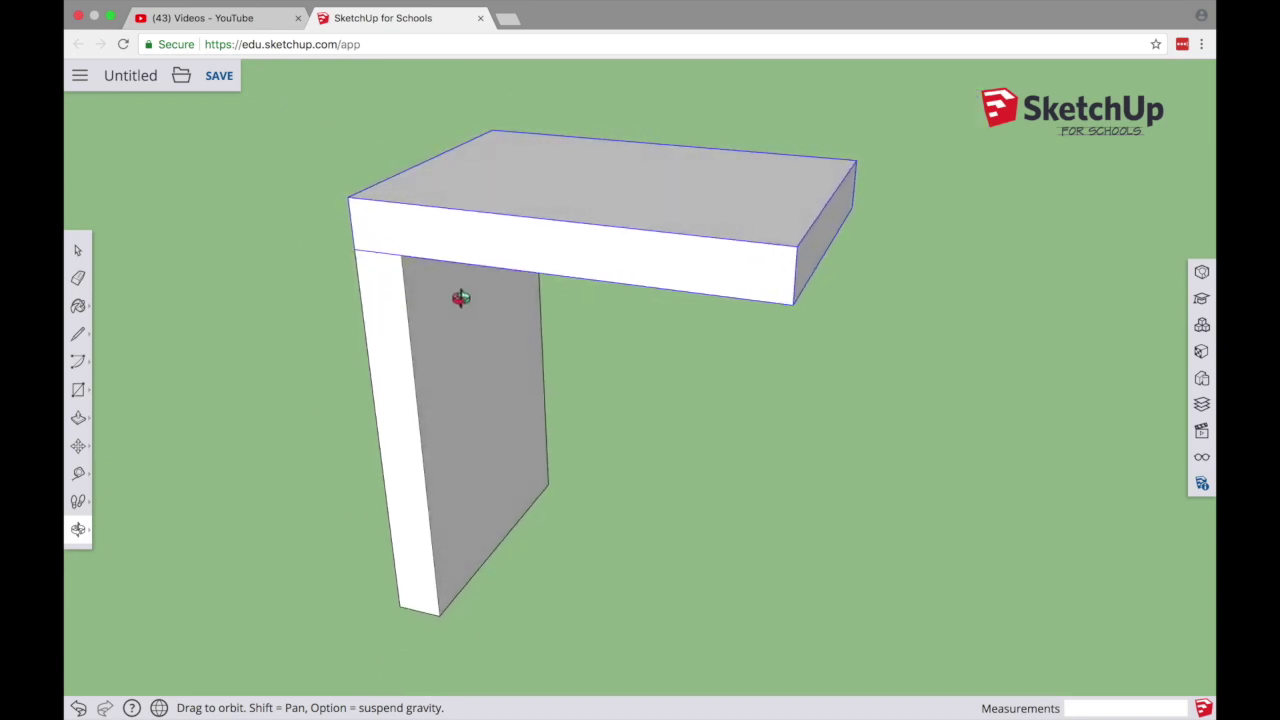